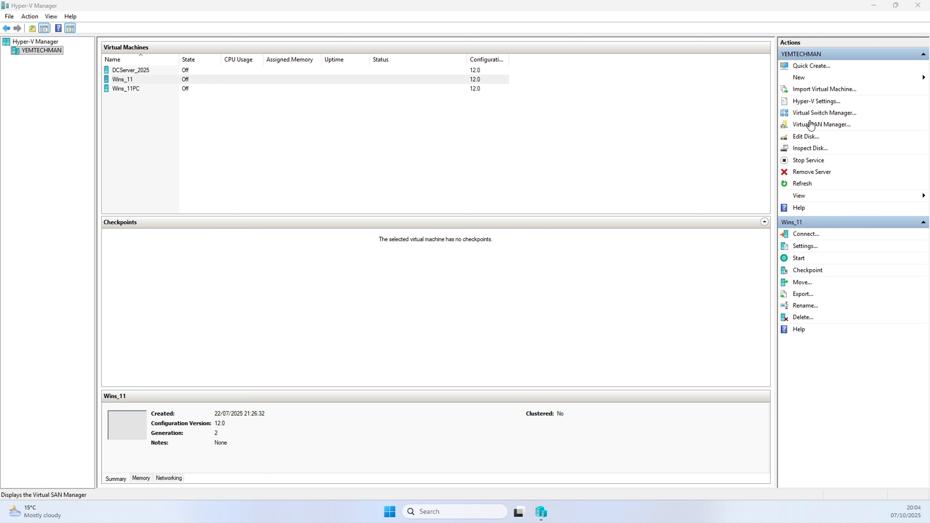
pyautogui.click(799, 81)
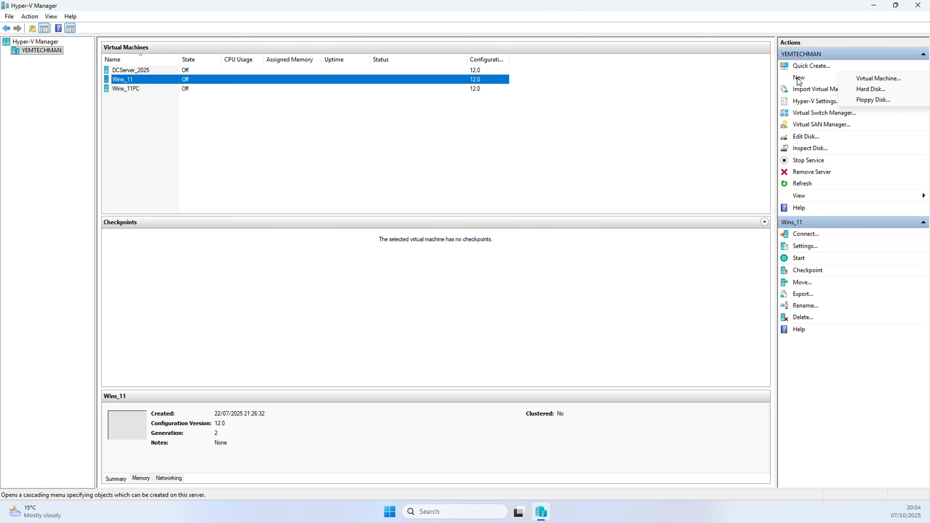
pyautogui.click(874, 78)
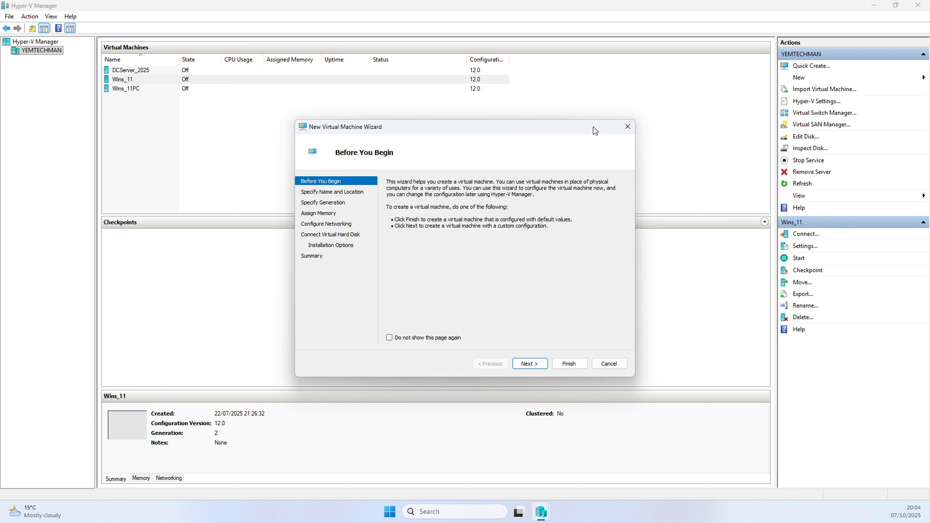
pyautogui.click(627, 127)
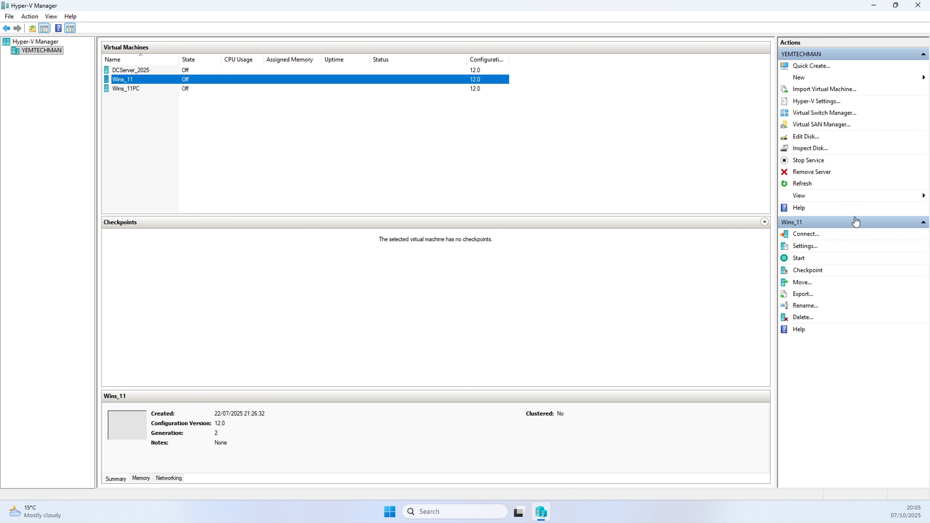
# Inspect the security settings of the existing Wins_11 virtual machine.
pyautogui.click(806, 247)
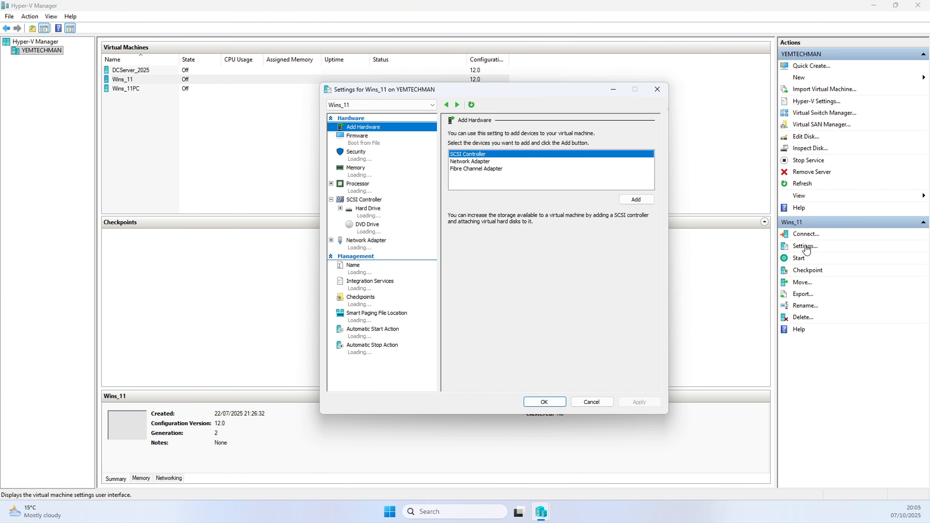
pyautogui.click(360, 156)
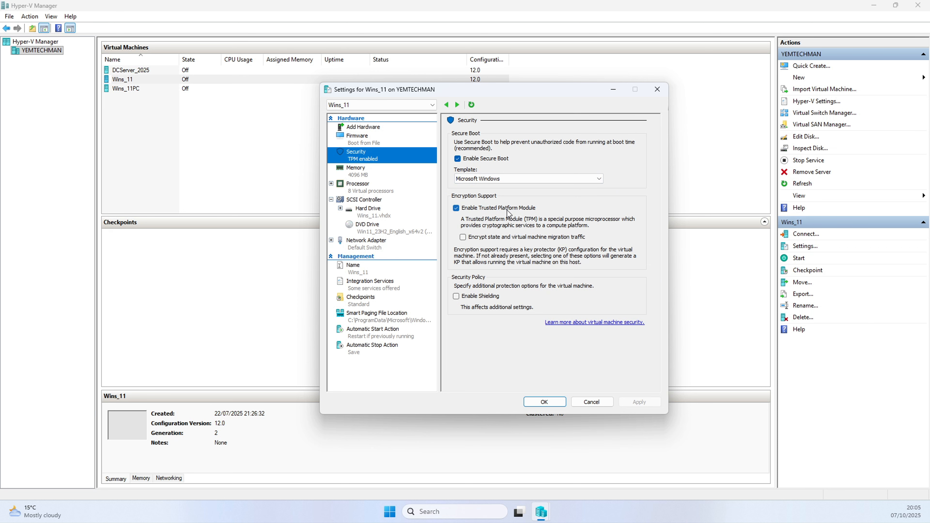
pyautogui.click(591, 402)
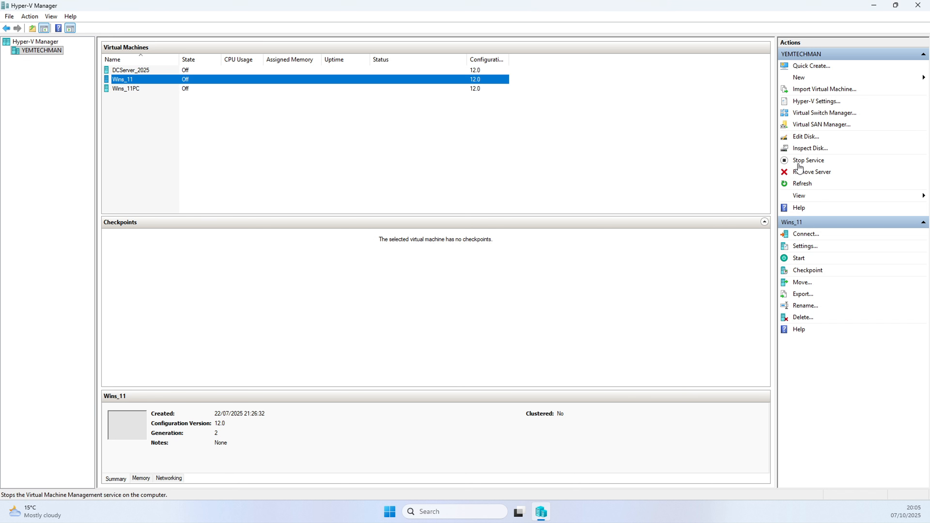
# Start the New Virtual Machine Wizard and name the virtual machine Windows11_VM.
pyautogui.click(805, 78)
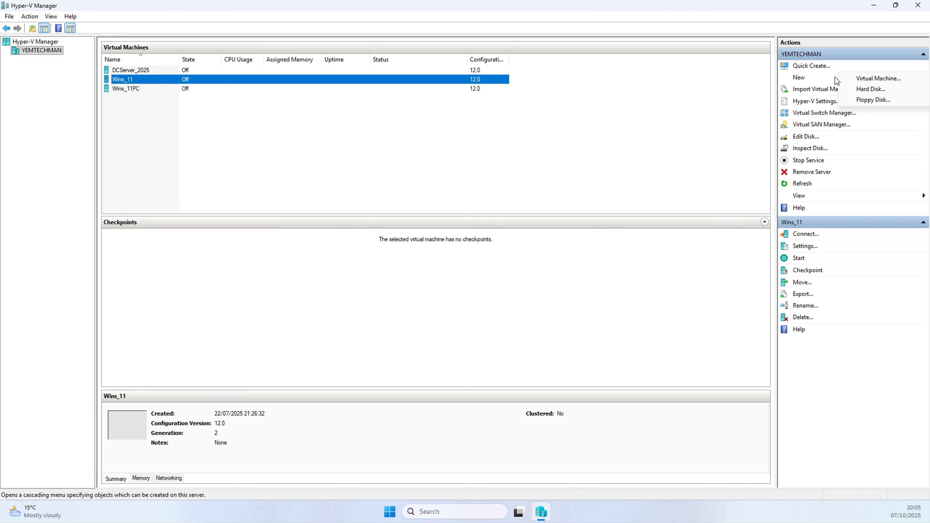
pyautogui.click(879, 79)
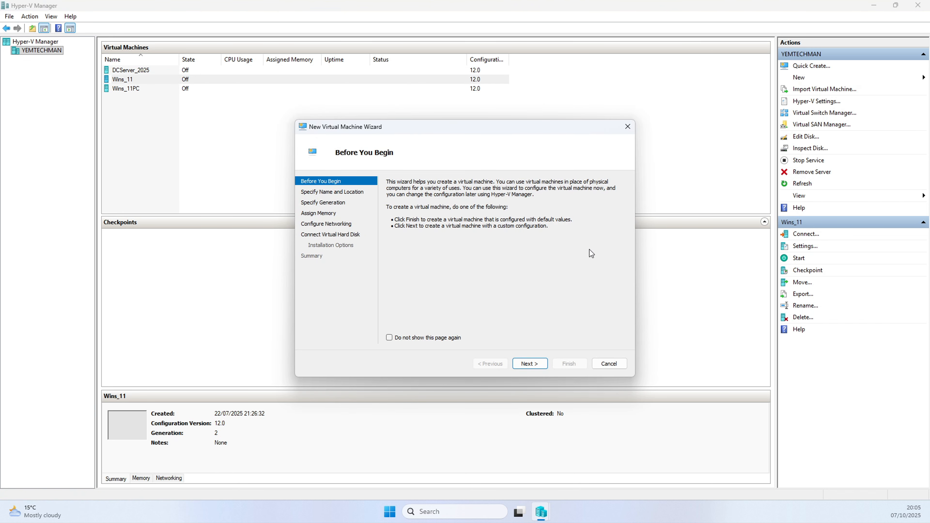
pyautogui.click(530, 363)
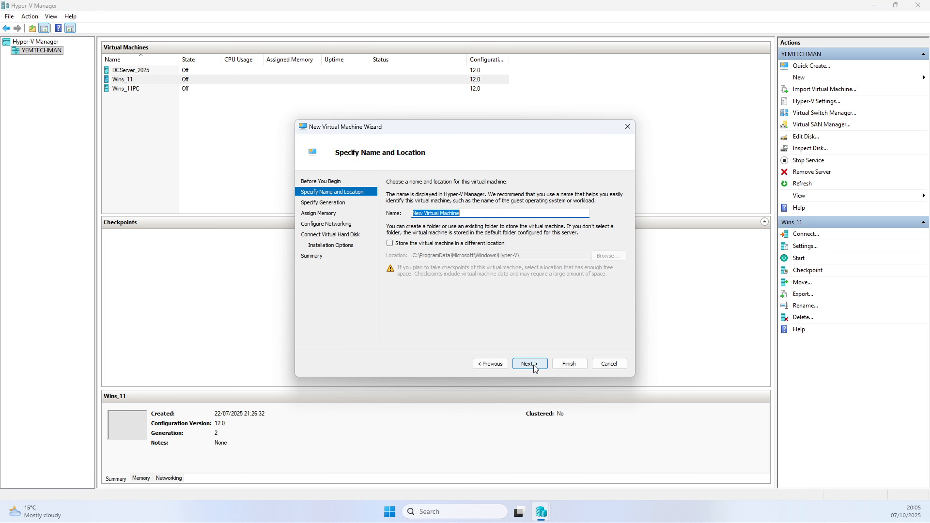
pyautogui.click(470, 213)
pyautogui.moveTo(486, 213); pyautogui.dragTo(406, 218)
pyautogui.write('Windo')
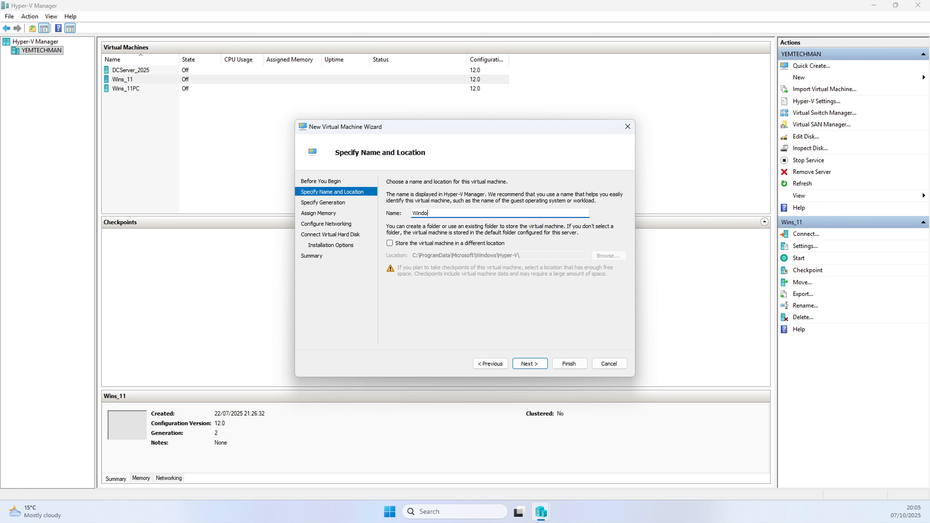
pyautogui.write('ws11_VM')
# Store the virtual machine in a different location, the Hyper-V Virtual Machines folder under ProgramData.
pyautogui.click(433, 246)
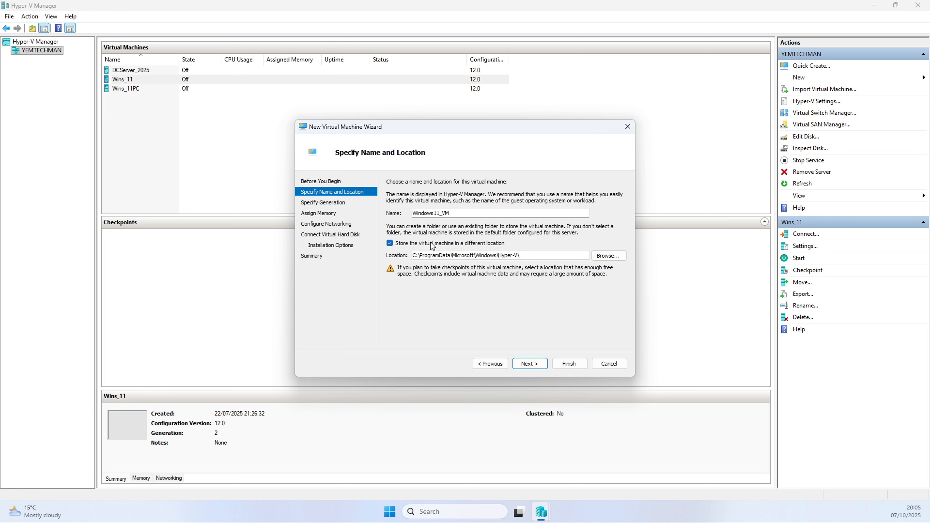
pyautogui.click(610, 257)
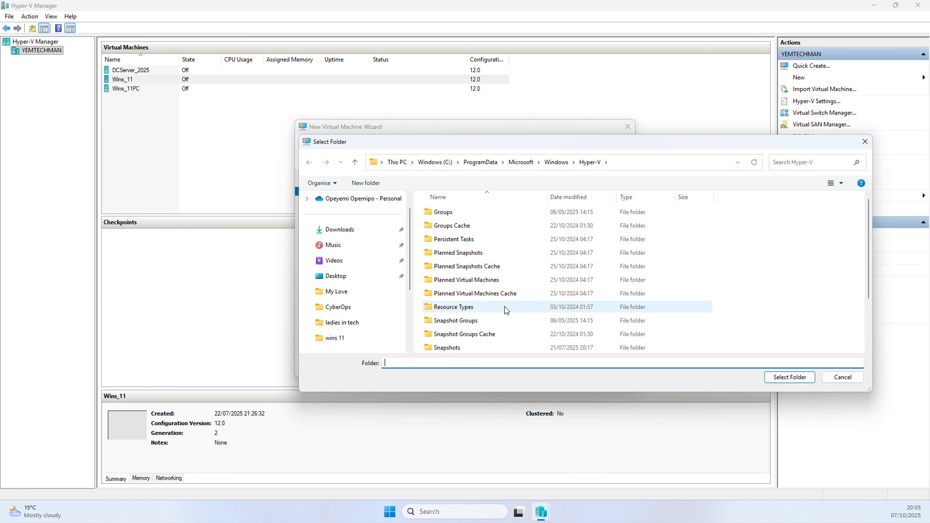
pyautogui.scroll(-2, 503, 310)
pyautogui.click(450, 334)
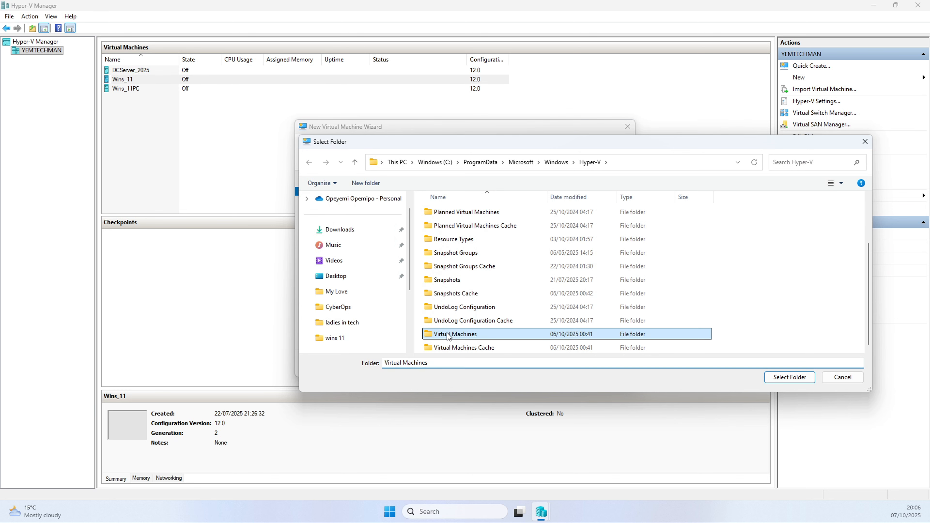
pyautogui.click(790, 377)
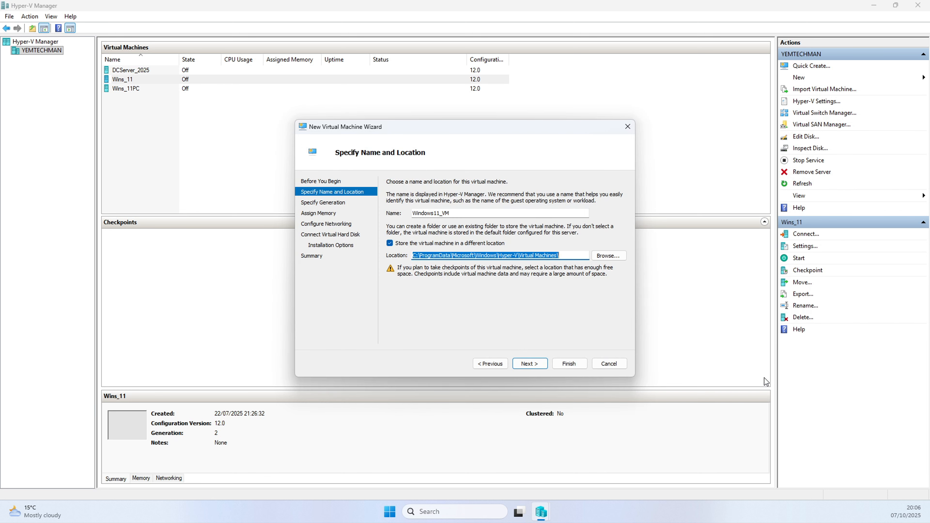
pyautogui.click(528, 366)
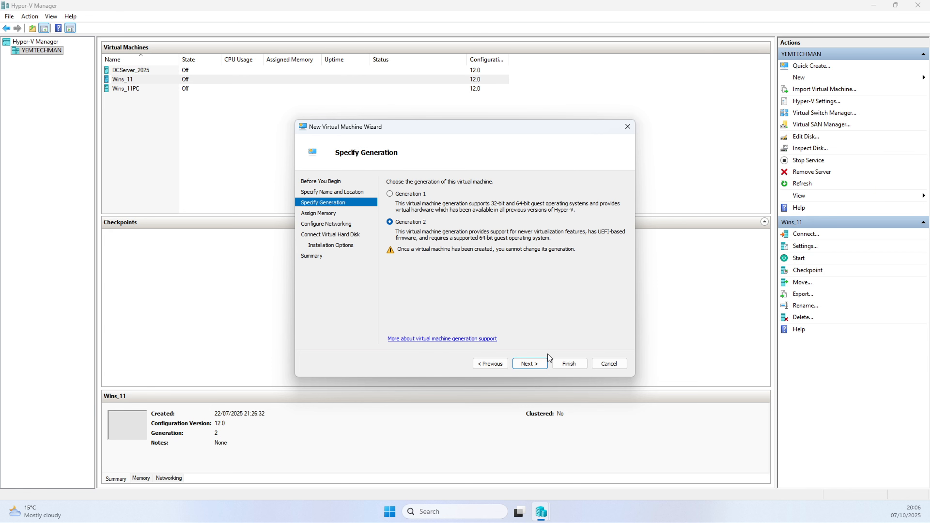
# Accept Generation 2 and the 4096 MB startup memory for the new virtual machine.
pyautogui.click(530, 364)
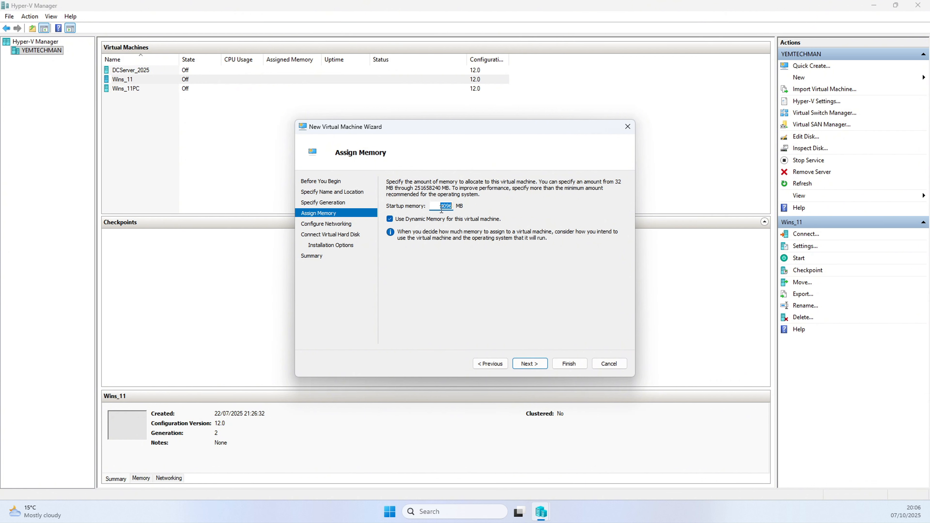
pyautogui.click(443, 206)
pyautogui.doubleClick(440, 207)
pyautogui.click(449, 205)
pyautogui.moveTo(440, 207); pyautogui.dragTo(452, 206)
pyautogui.click(529, 364)
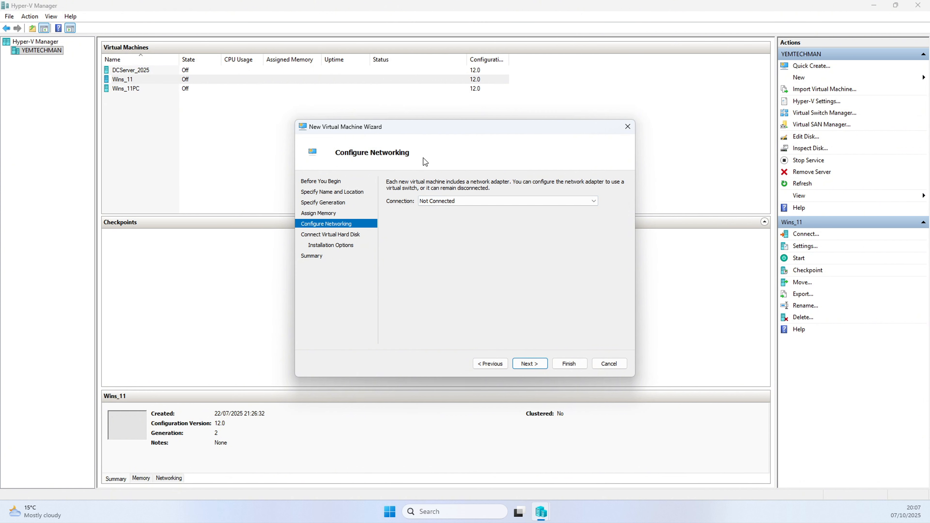
# Connect the network adapter to the New_Internal_VS_Internet switch.
pyautogui.click(465, 204)
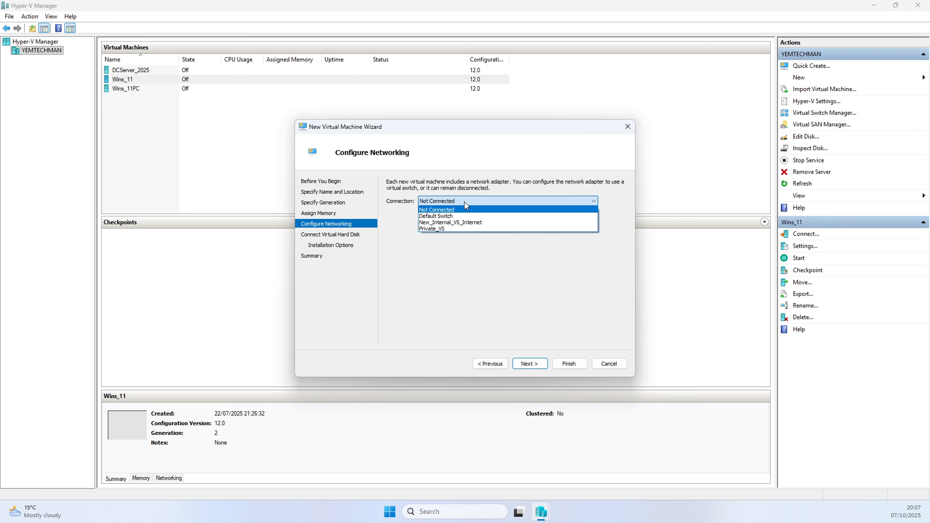
pyautogui.click(448, 222)
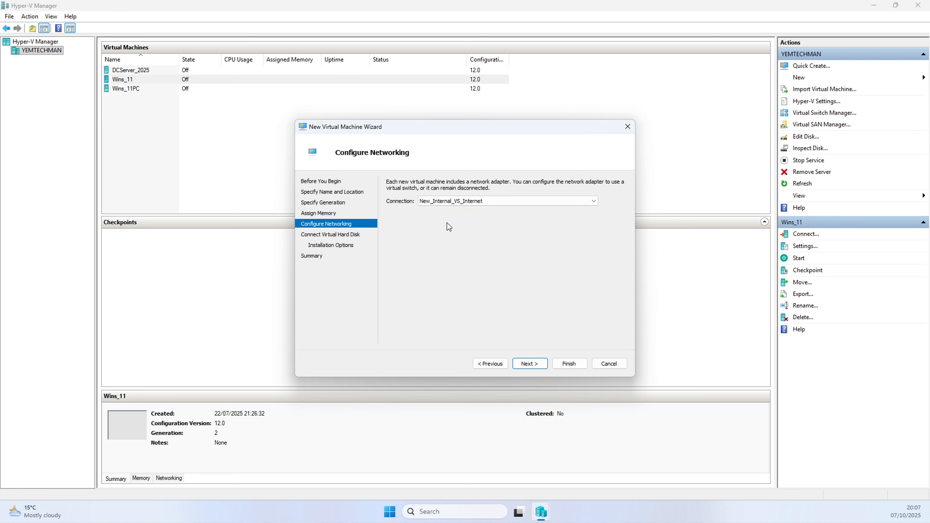
pyautogui.click(529, 364)
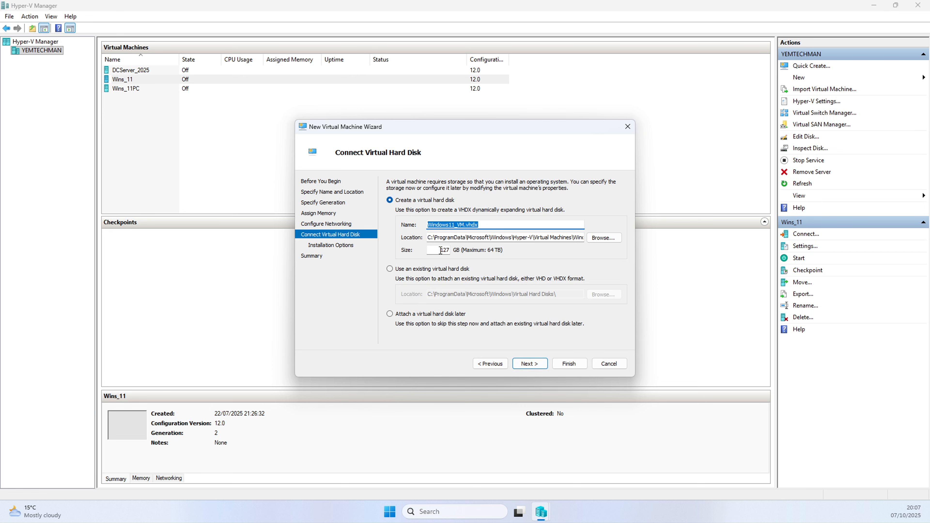
# Create a new virtual hard disk with a size of 50 GB.
pyautogui.moveTo(441, 251); pyautogui.dragTo(451, 252)
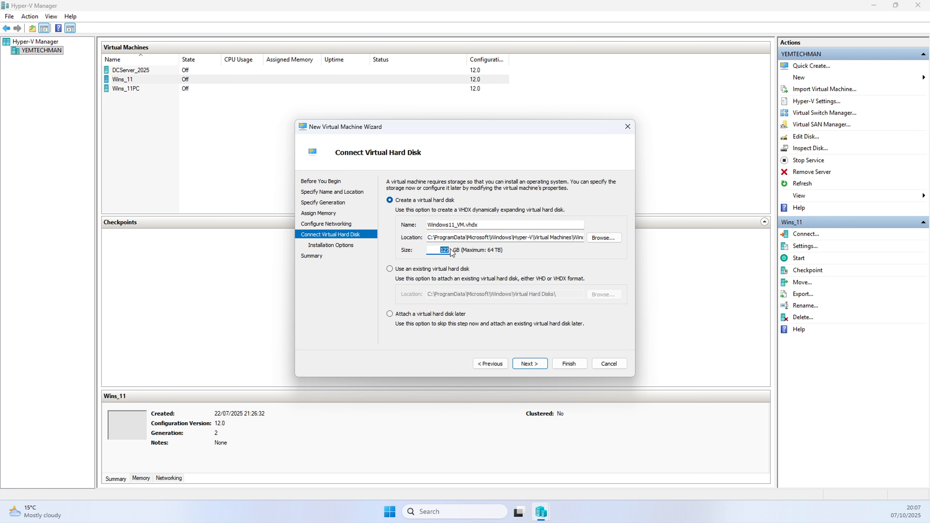
pyautogui.write('50')
pyautogui.click(531, 364)
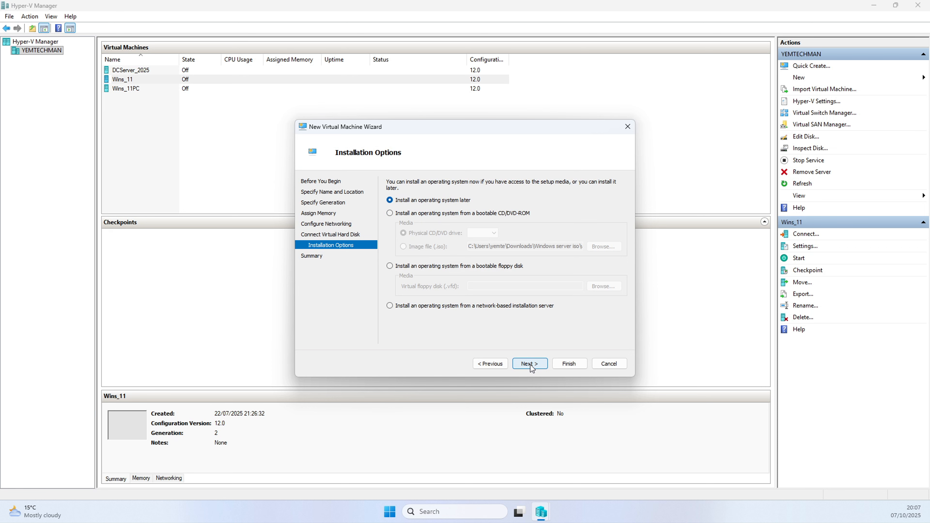
# Install the operating system from the Windows 11 ISO image file and finish the wizard.
pyautogui.click(436, 216)
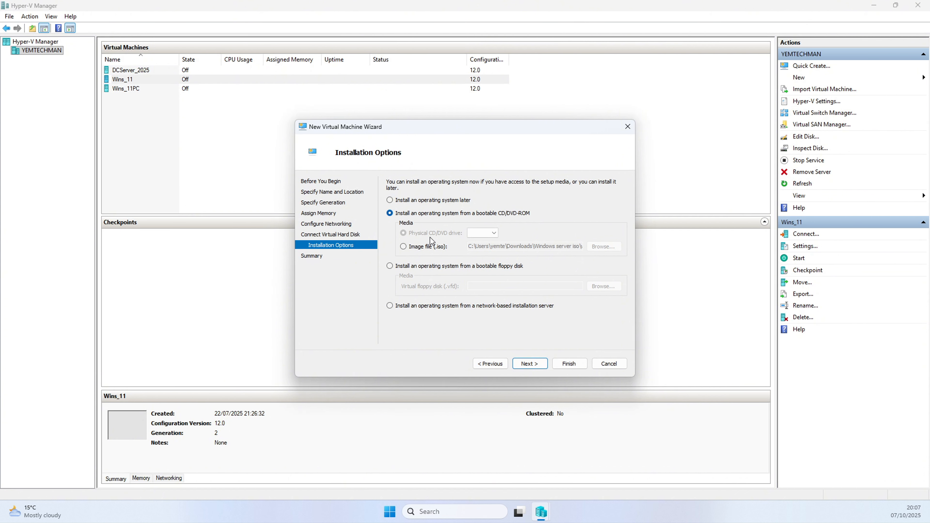
pyautogui.click(421, 248)
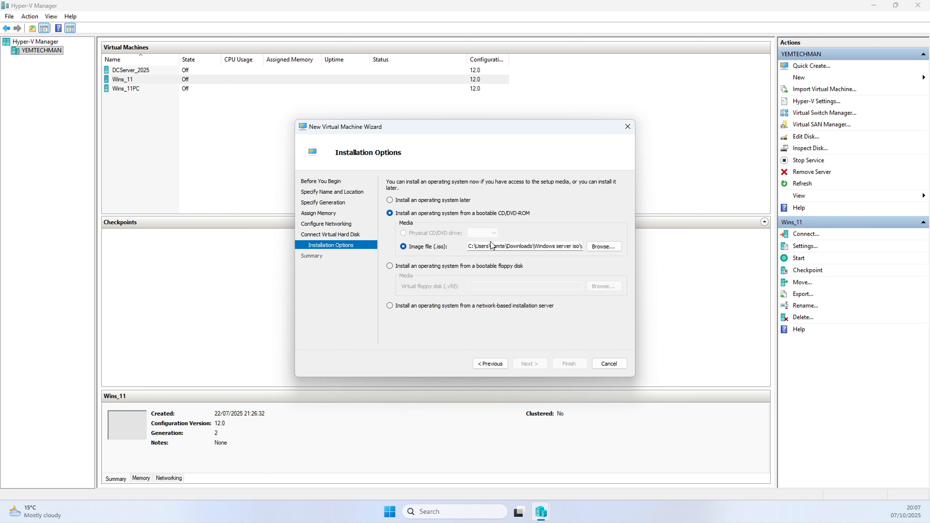
pyautogui.click(603, 247)
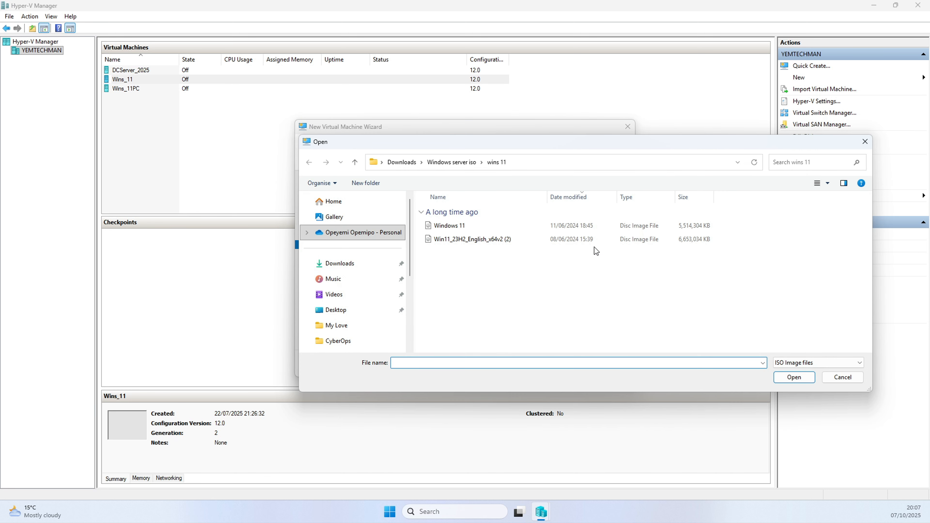
pyautogui.click(454, 226)
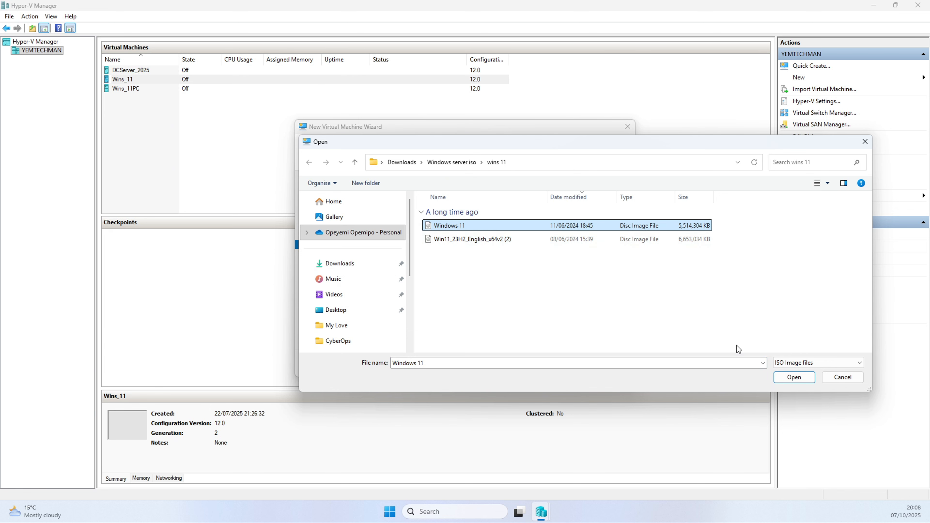
pyautogui.click(794, 378)
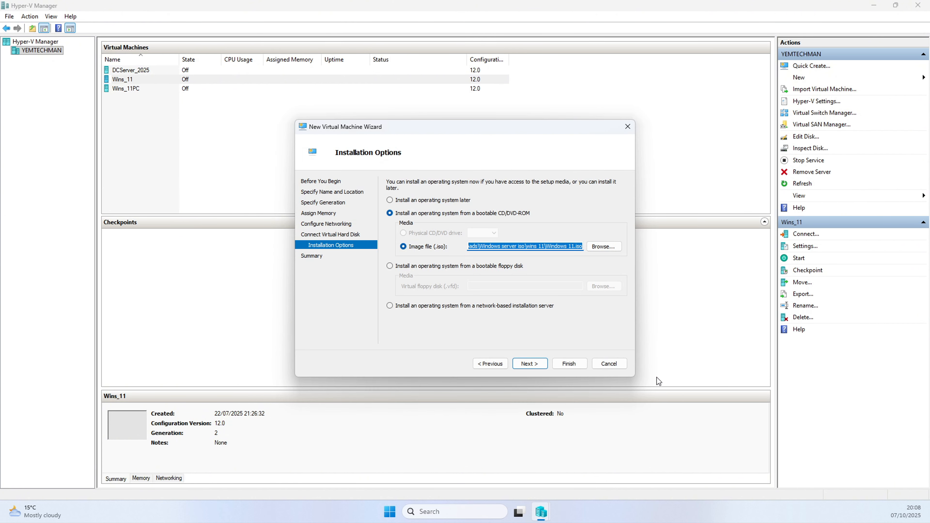
pyautogui.click(527, 364)
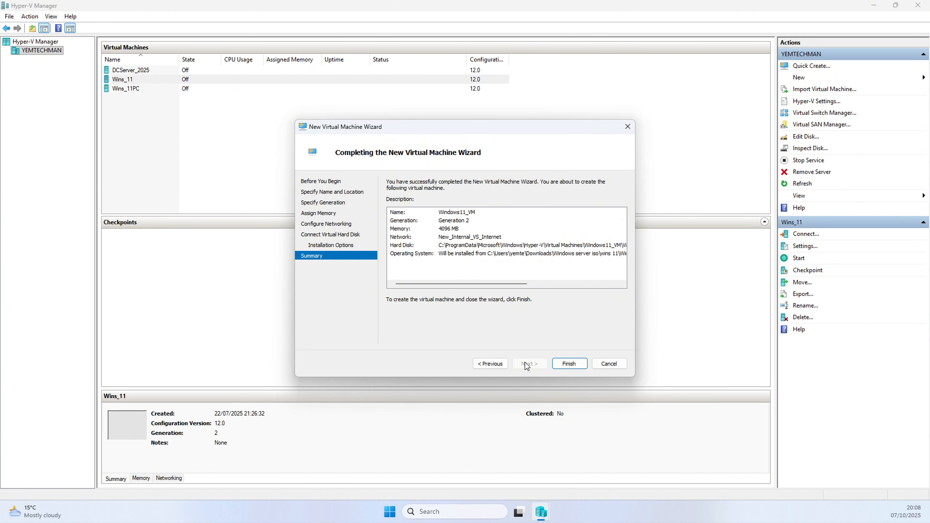
pyautogui.click(572, 366)
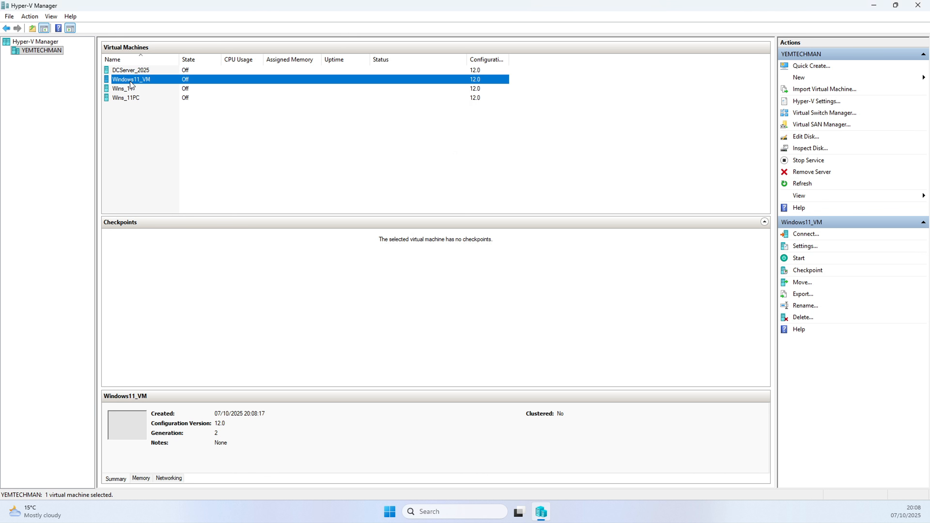
# Enable the Trusted Platform Module in the security settings of Windows11_VM.
pyautogui.rightClick(147, 79)
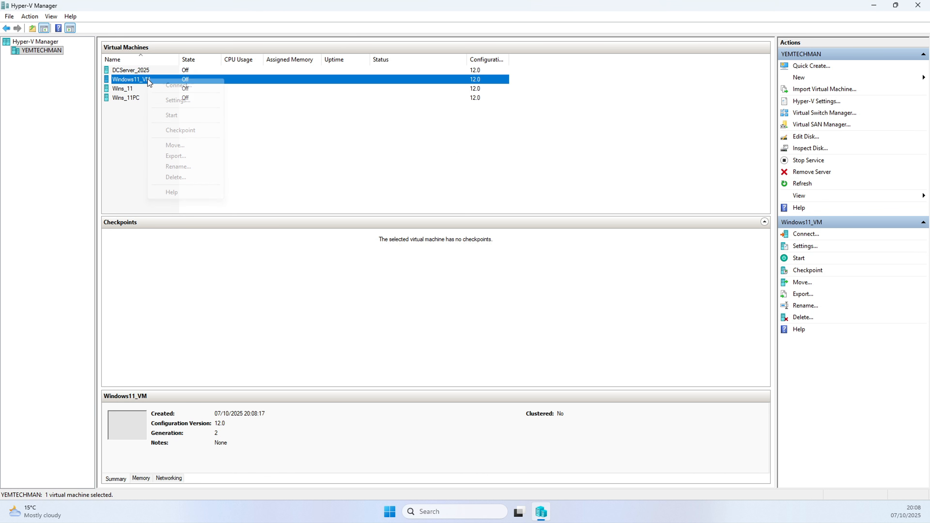
pyautogui.click(178, 100)
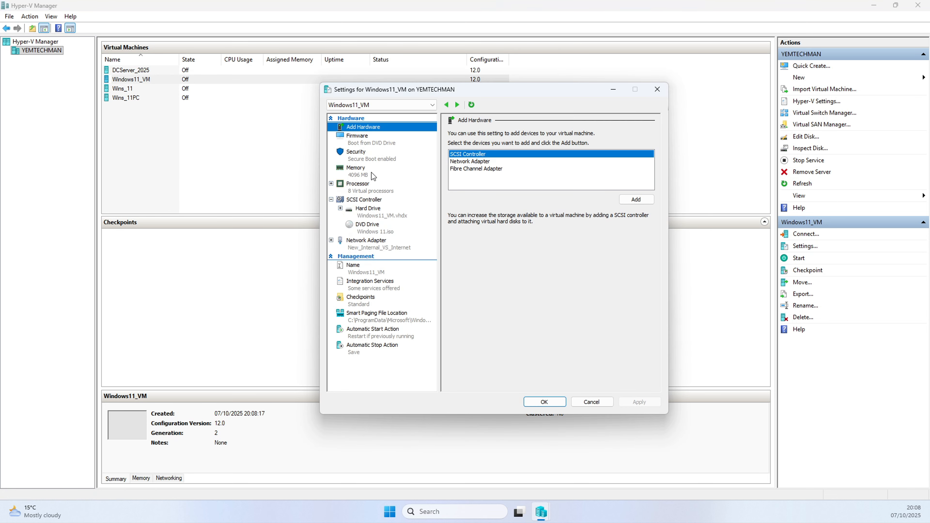
pyautogui.click(368, 162)
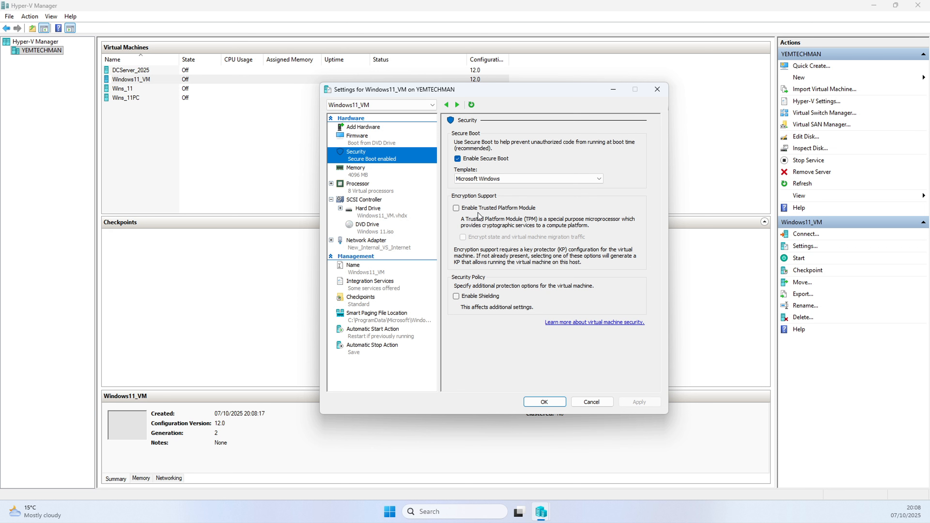
pyautogui.click(473, 209)
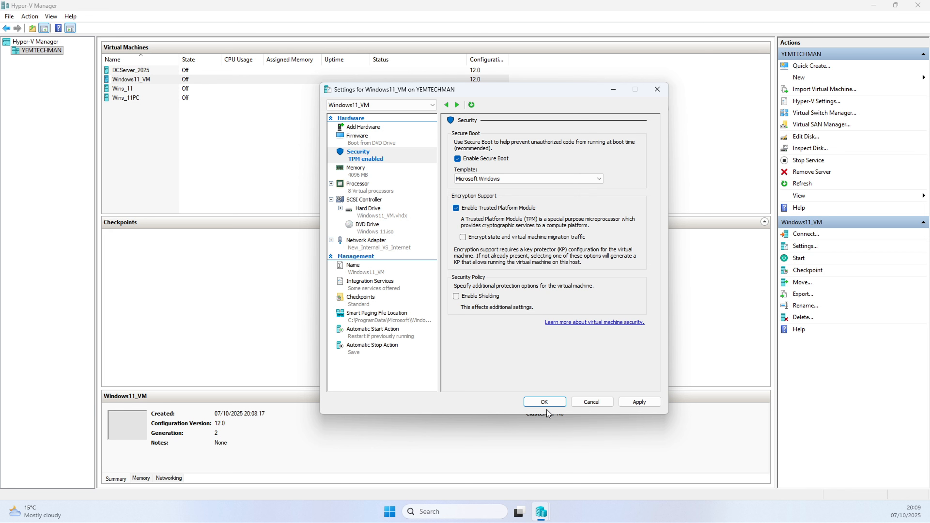
pyautogui.click(592, 402)
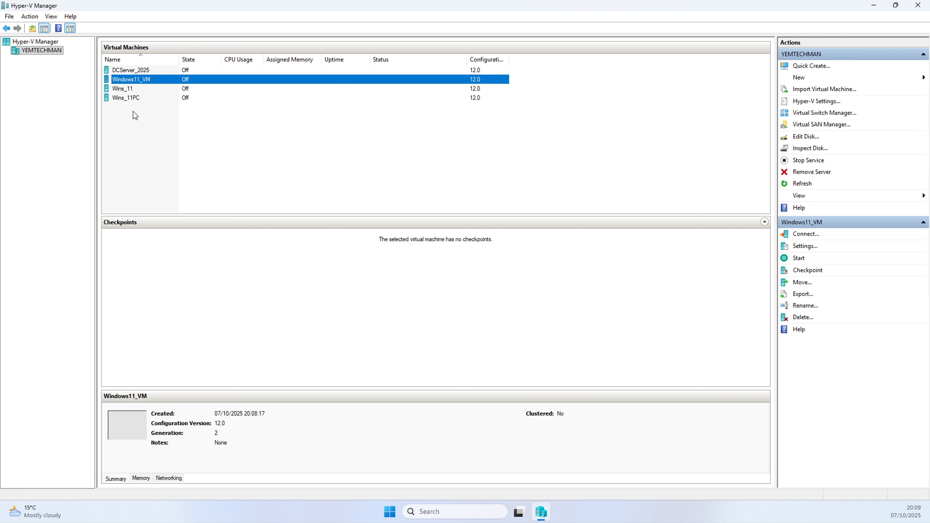
# Connect to Windows11_VM and start the virtual machine.
pyautogui.doubleClick(126, 80)
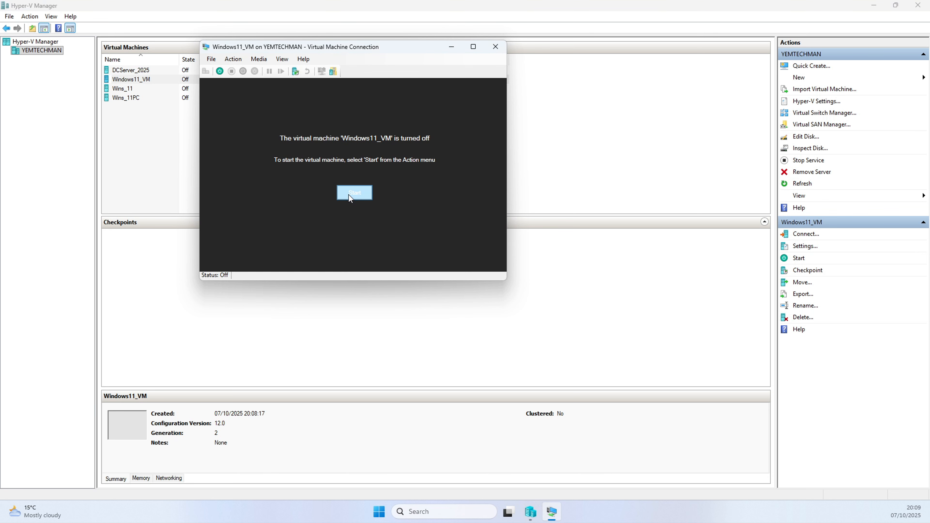
pyautogui.click(348, 195)
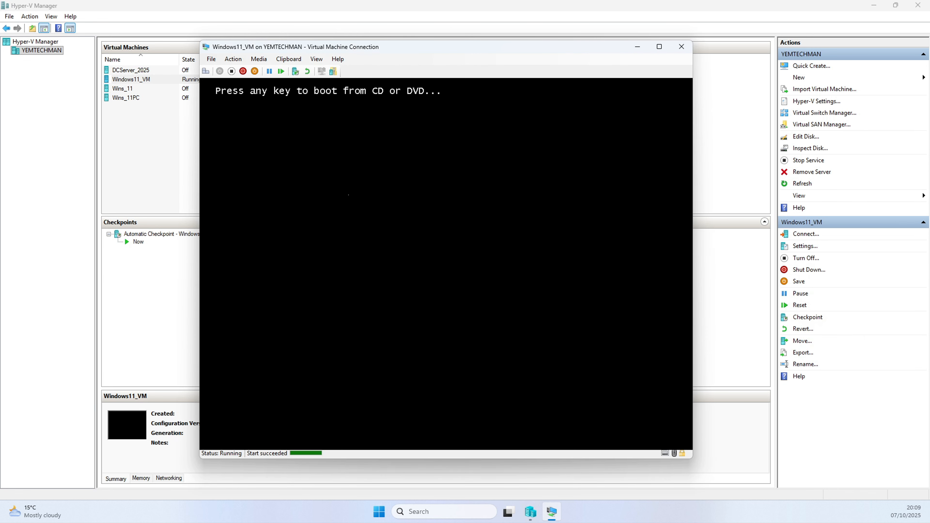
# Boot the VM from the DVD and start Windows Setup with the English (United Kingdom) language settings.
pyautogui.press('Return')
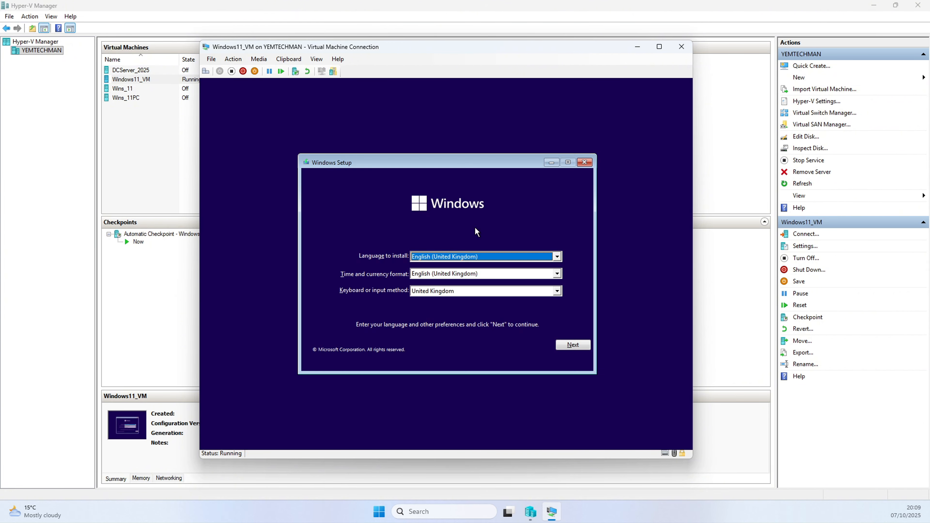
pyautogui.click(566, 344)
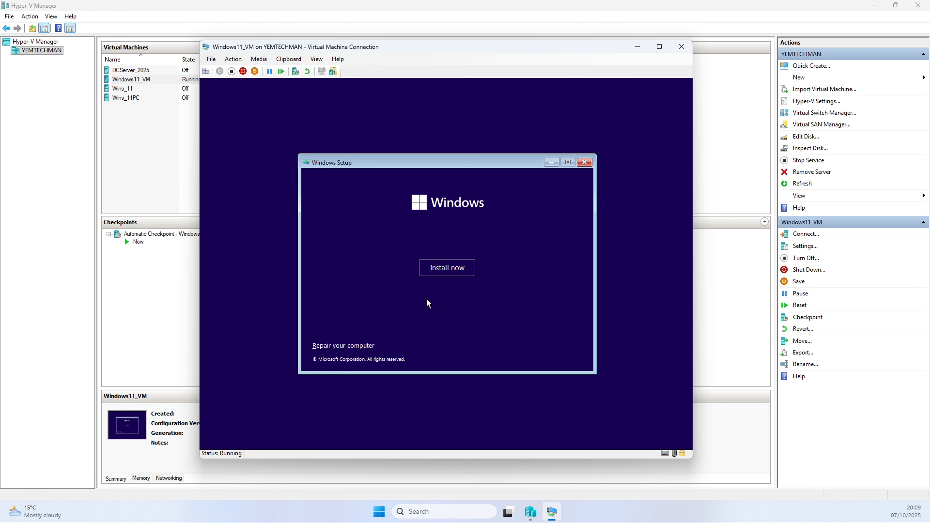
pyautogui.click(443, 273)
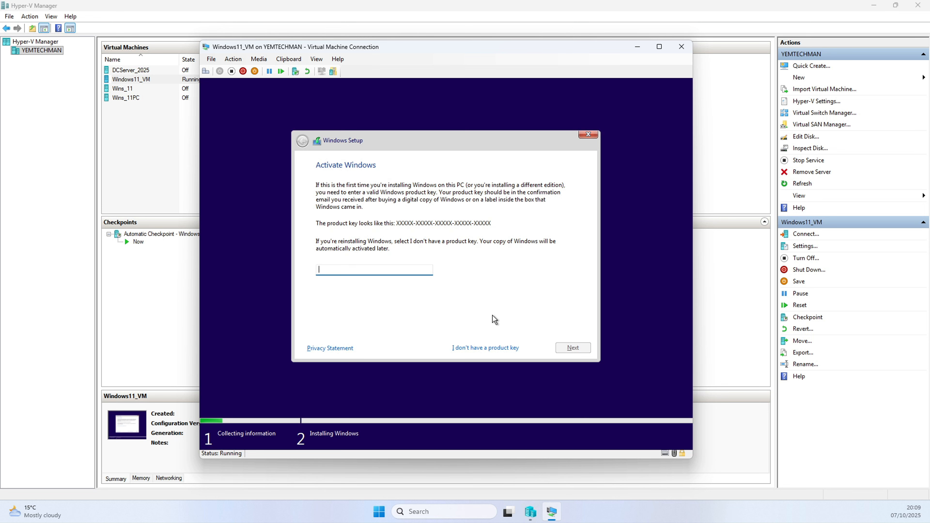
# Skip the product key and choose Windows 11 Pro as the edition to install.
pyautogui.click(473, 349)
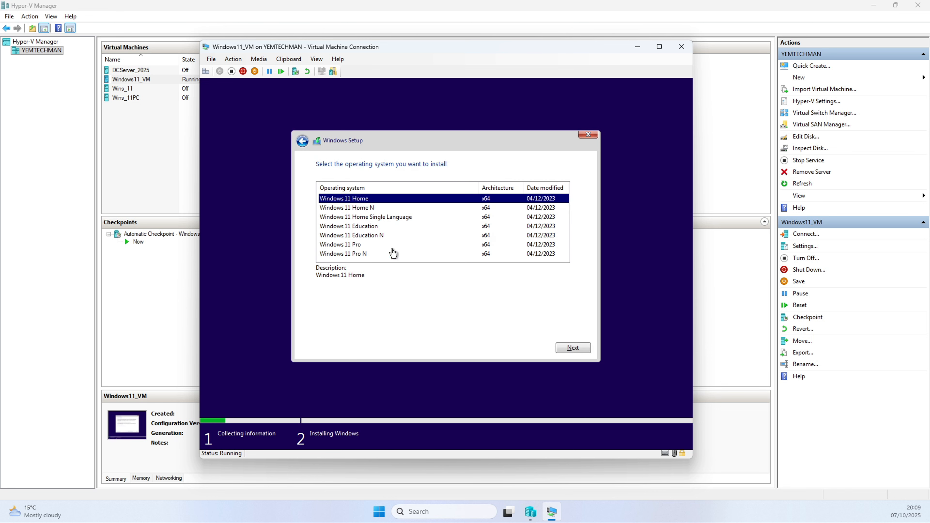
pyautogui.click(340, 245)
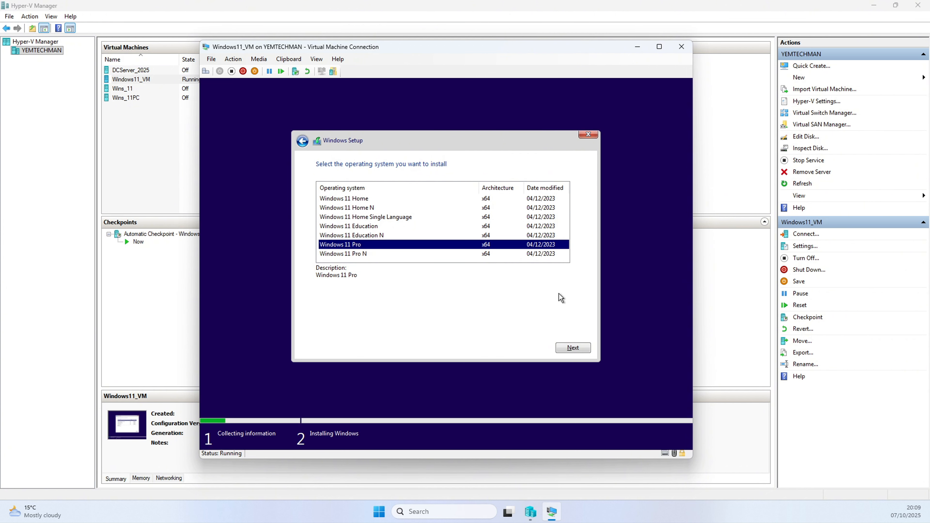
pyautogui.click(569, 347)
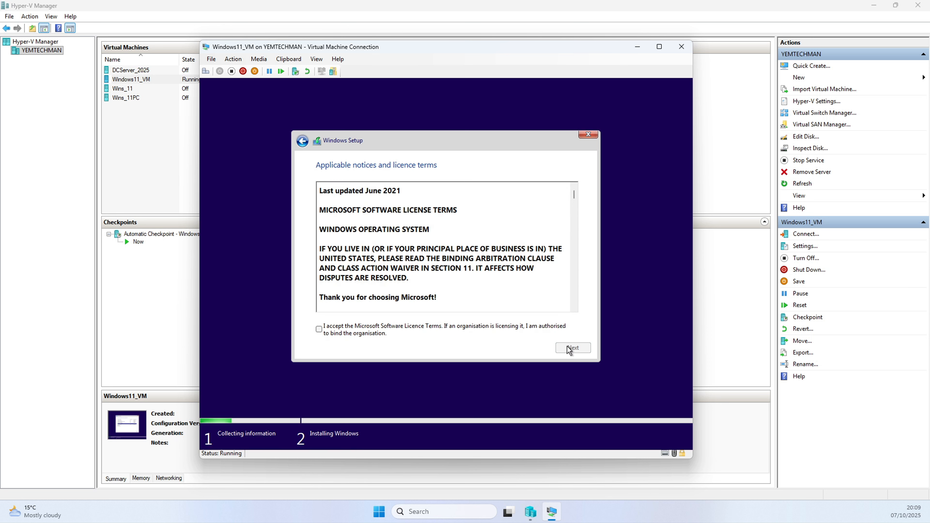
# Accept the licence terms and run a custom installation onto Drive 0 Unallocated Space.
pyautogui.click(369, 335)
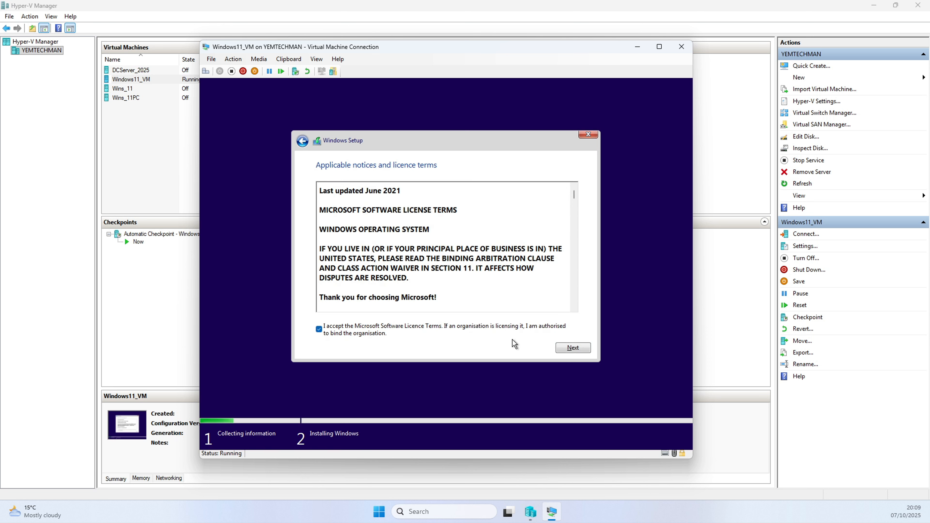
pyautogui.click(565, 349)
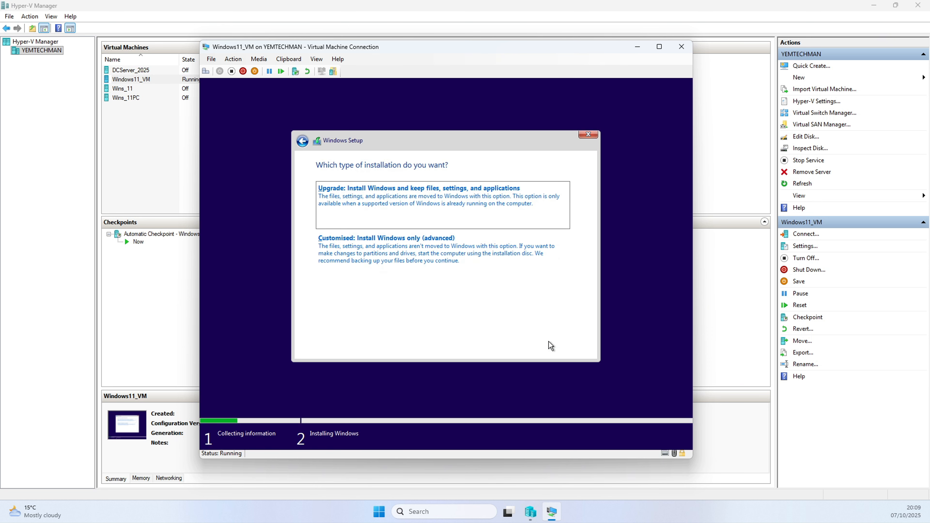
pyautogui.click(367, 244)
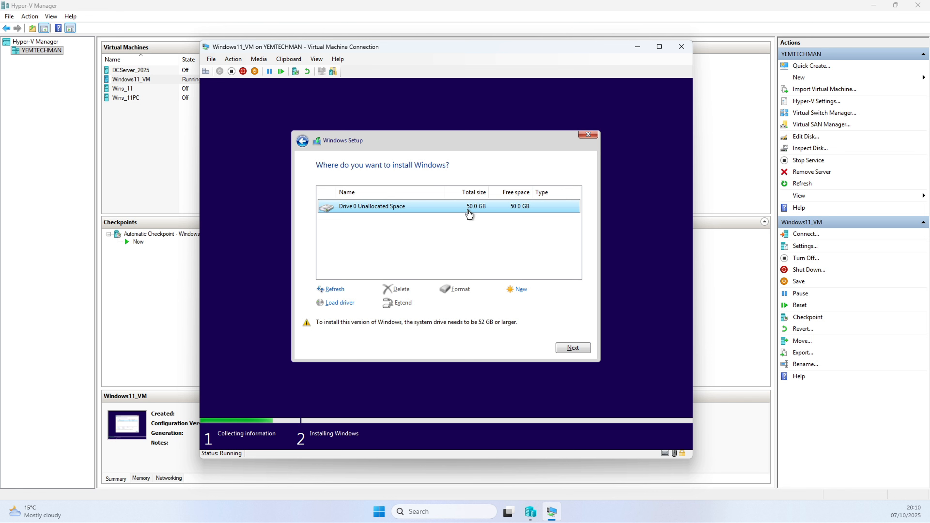
pyautogui.click(573, 347)
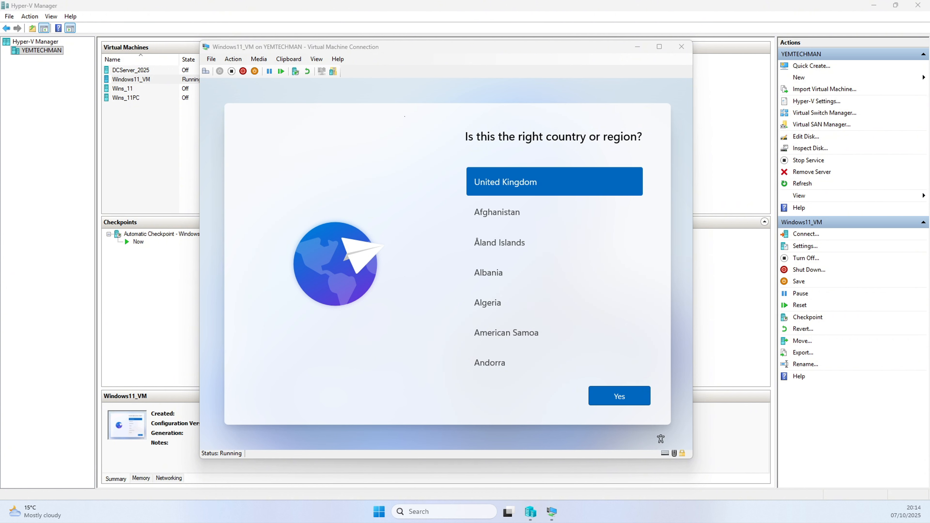
# Open a command prompt in the out-of-box setup and run oobe\bypassnro.
pyautogui.click(401, 108)
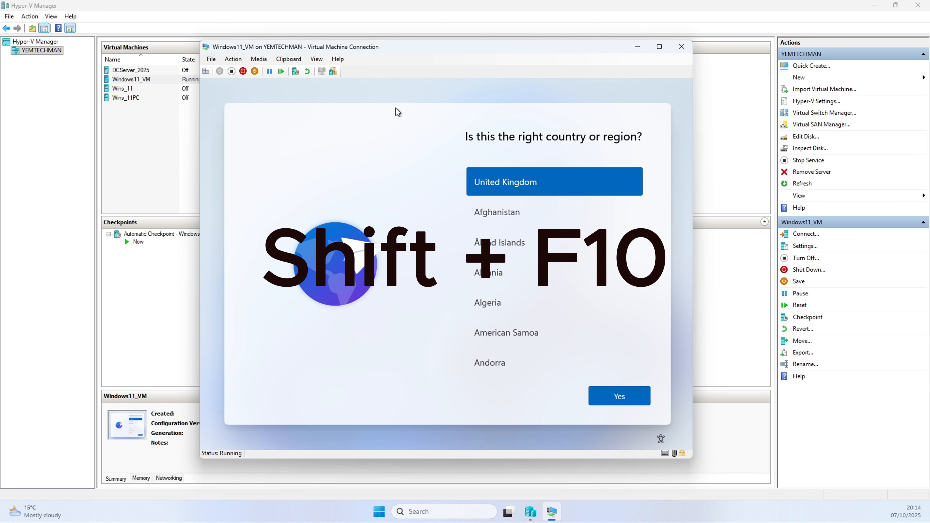
pyautogui.hotkey('shift', 'F10')
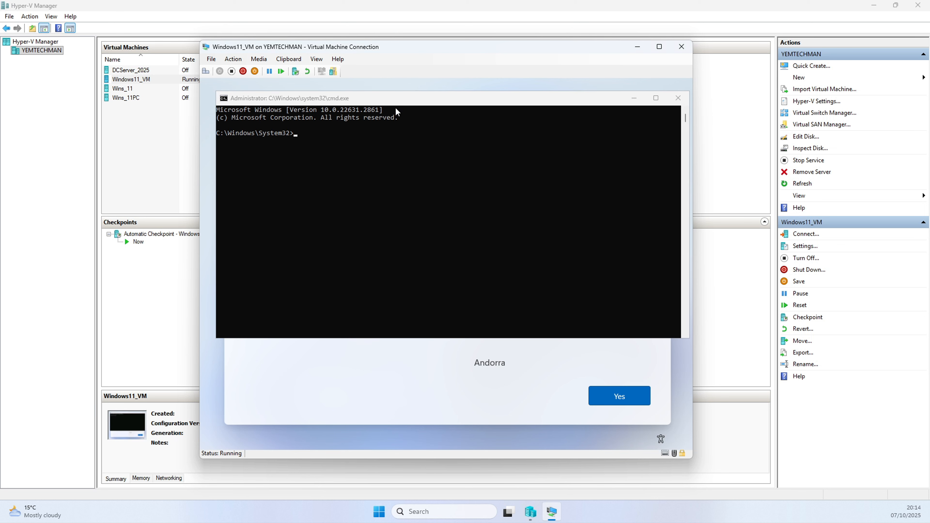
pyautogui.click(297, 134)
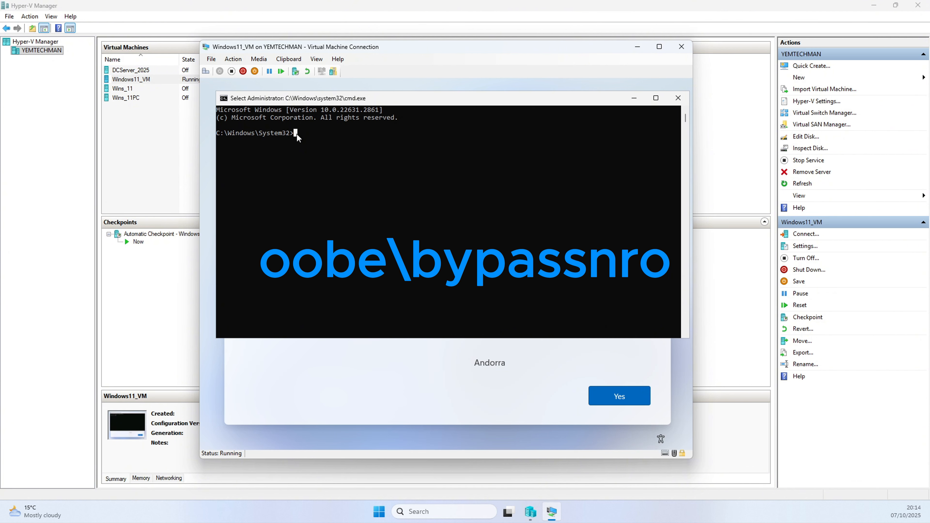
pyautogui.write('oobe\\by')
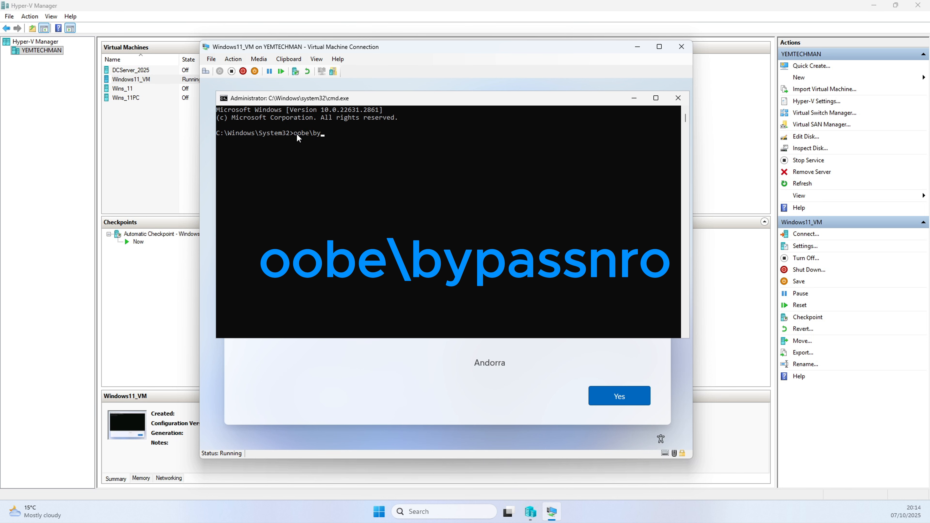
pyautogui.write('assnro')
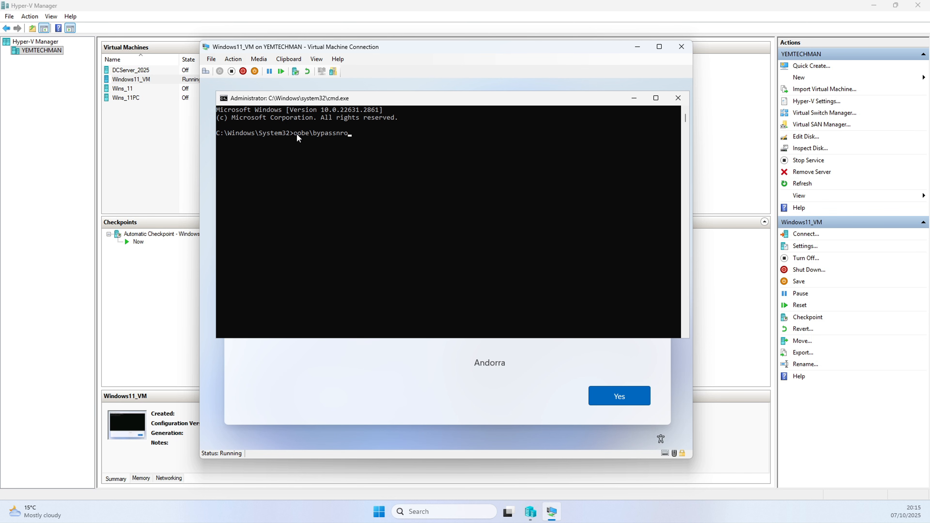
pyautogui.press('Return')
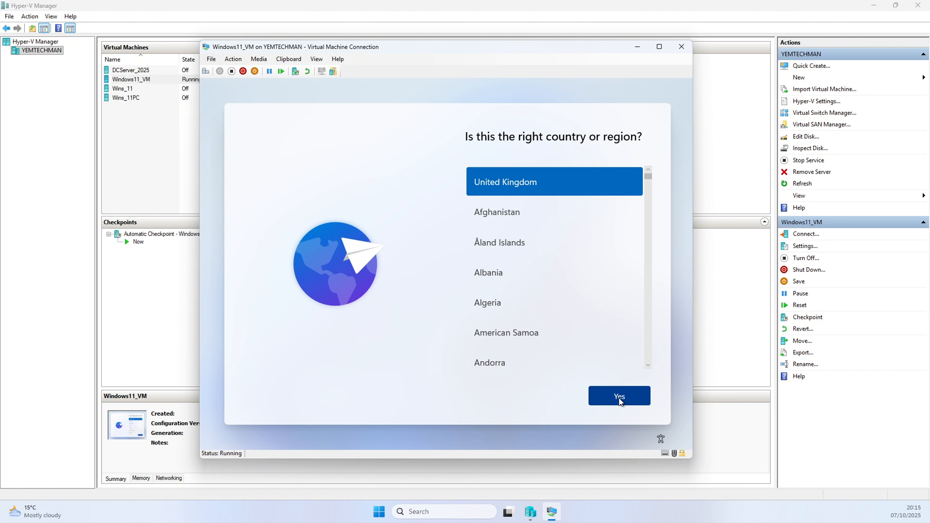
# Confirm United Kingdom as region and keyboard layout, skipping a second keyboard layout.
pyautogui.click(619, 399)
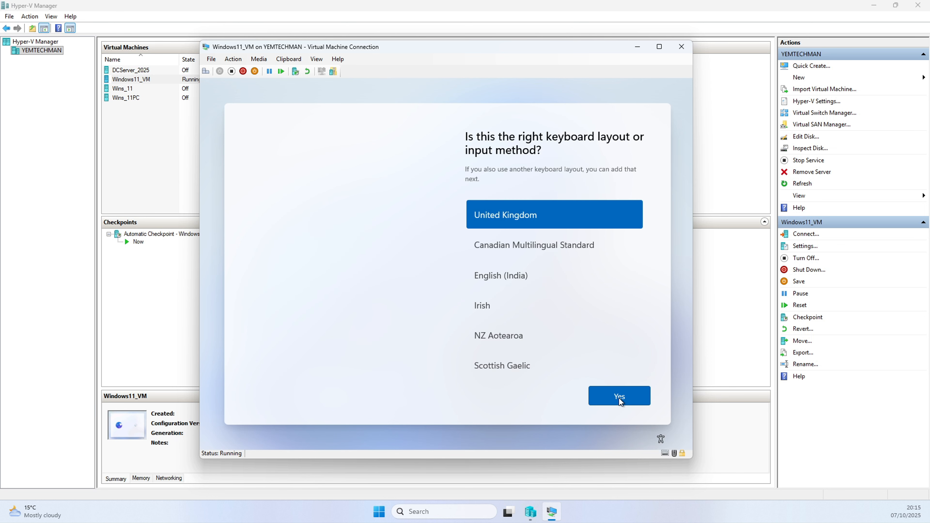
pyautogui.click(619, 397)
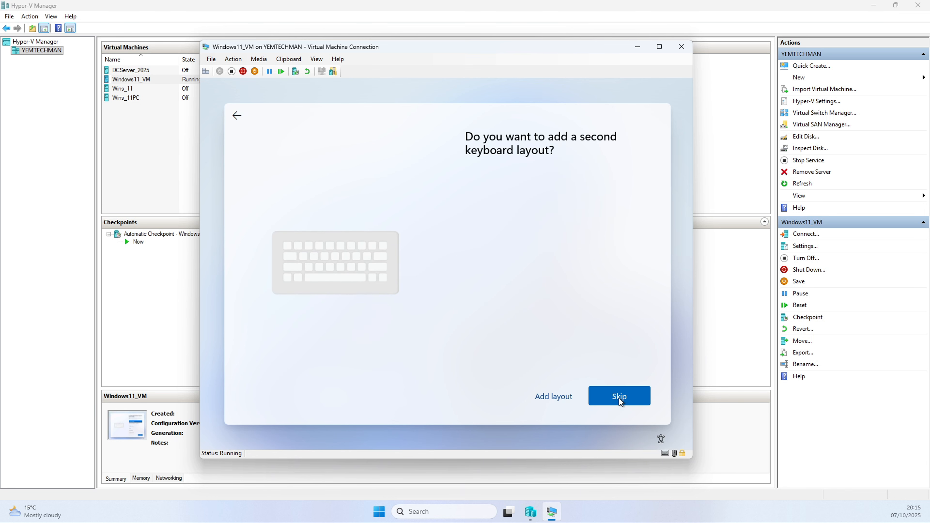
pyautogui.click(619, 398)
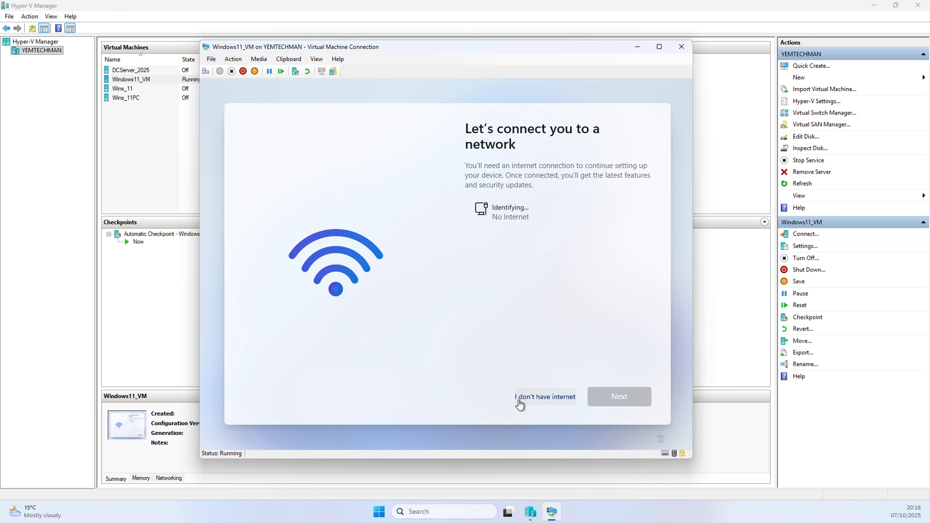
# Continue without internet using limited setup and name the local account helpdesk.
pyautogui.click(546, 398)
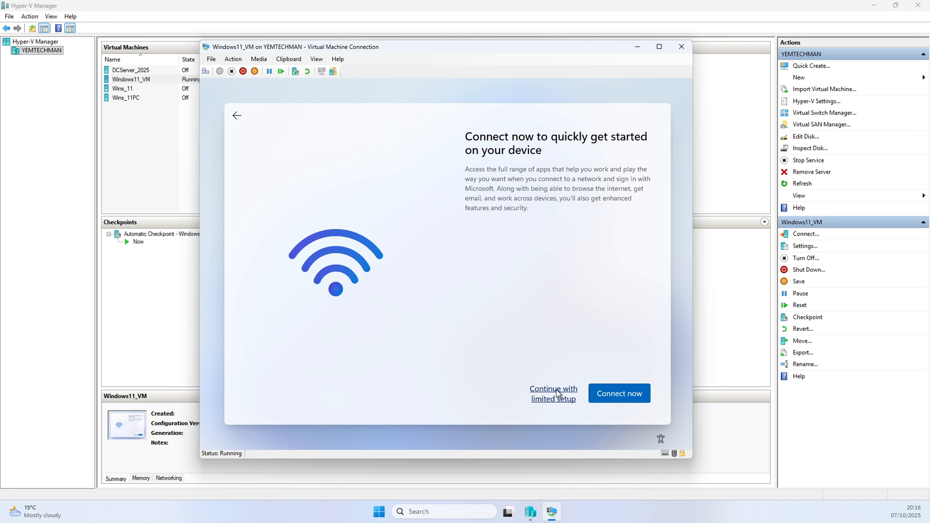
pyautogui.click(557, 393)
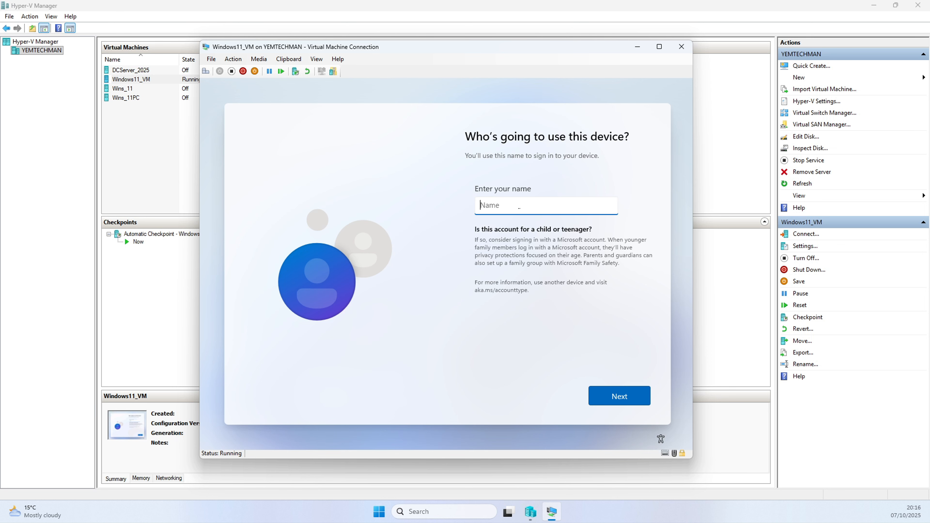
pyautogui.write('helpdesk')
pyautogui.click(614, 397)
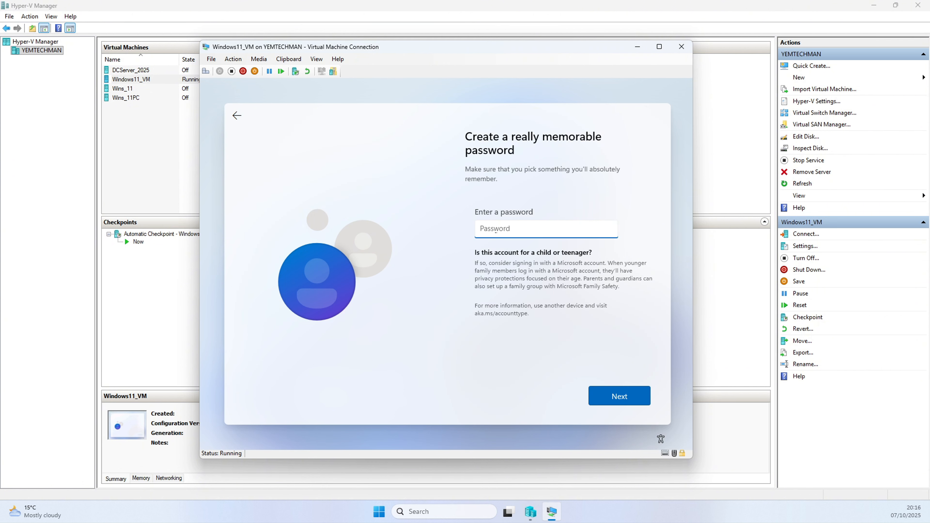
# Enter and confirm the local account password.
pyautogui.press('capslock')
pyautogui.write('••••••••')
pyautogui.click(610, 399)
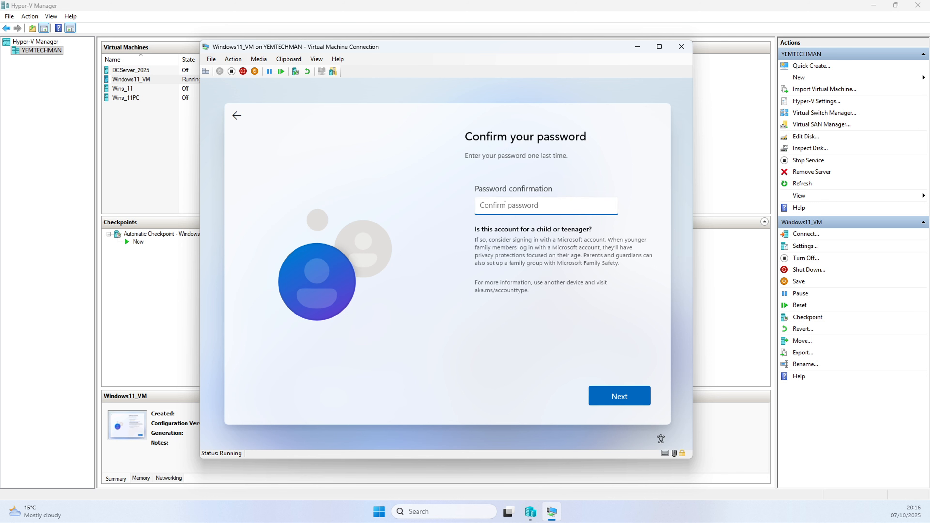
pyautogui.write('••••••••')
pyautogui.click(606, 398)
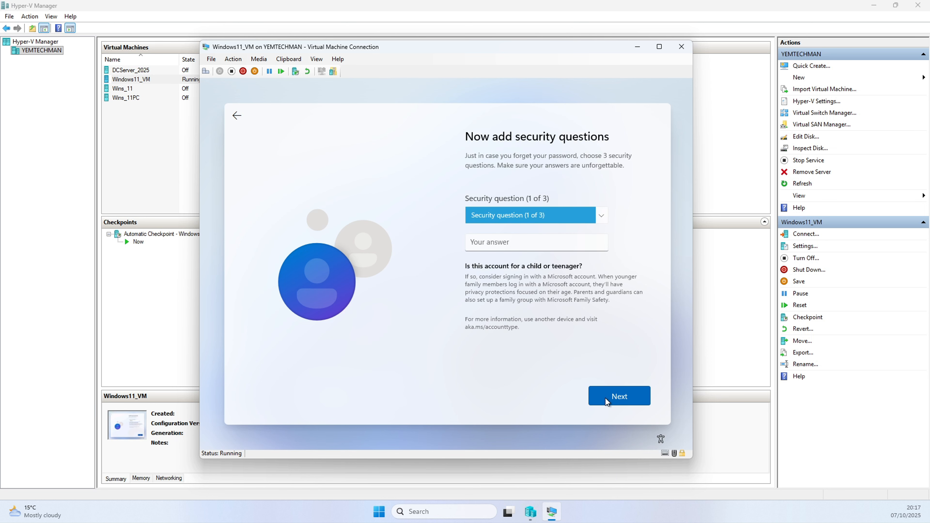
# Choose "What was your first pet's name?" as the first security question and enter its answer.
pyautogui.click(498, 215)
pyautogui.click(525, 229)
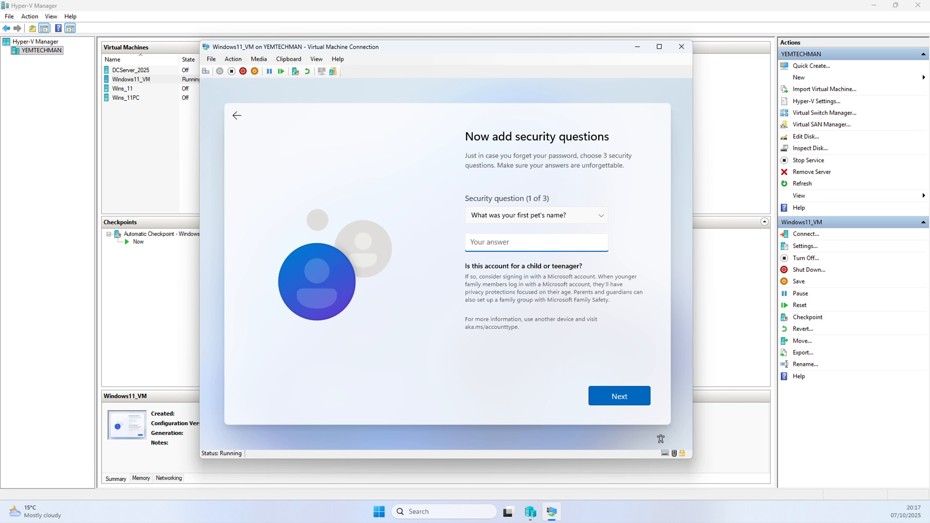
pyautogui.click(611, 400)
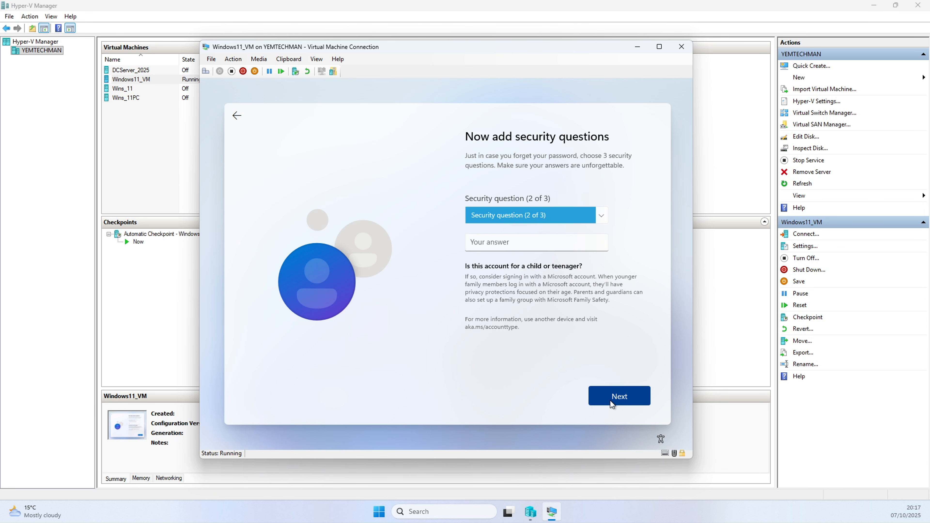
# Choose "What was your childhood nickname?" as the second security question and enter its answer.
pyautogui.click(519, 221)
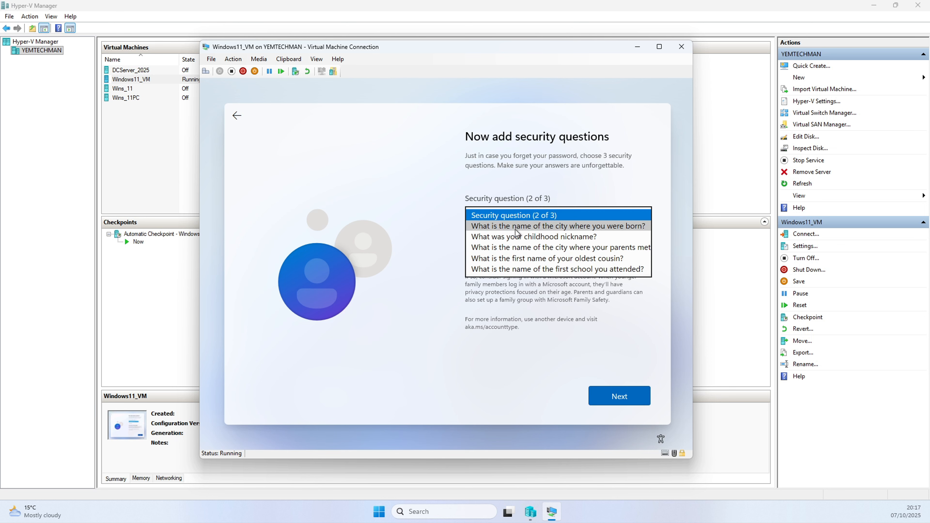
pyautogui.click(517, 236)
pyautogui.click(504, 243)
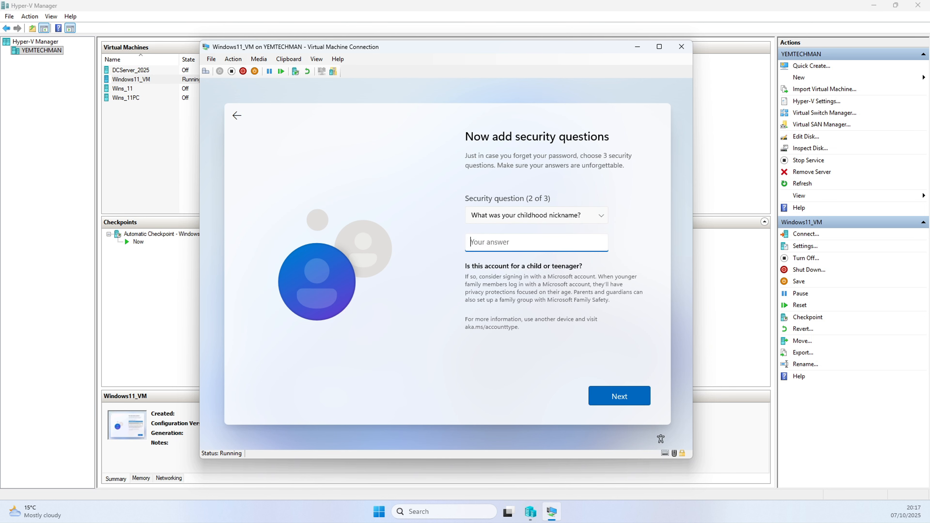
pyautogui.press('BackSpace')
pyautogui.press('BackSpace')
pyautogui.press('BackSpace')
pyautogui.click(596, 391)
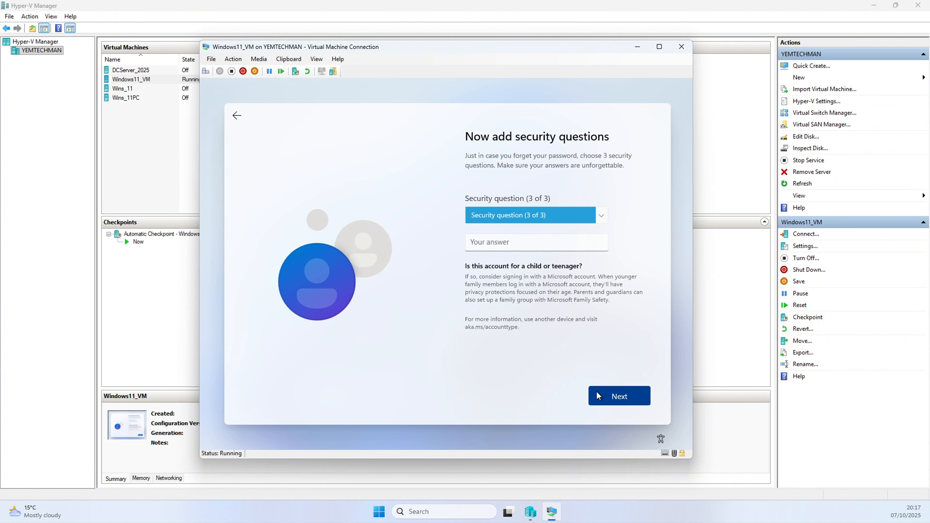
# Choose "What is the name of the first school you attended?" as the third security question and enter its answer.
pyautogui.click(518, 219)
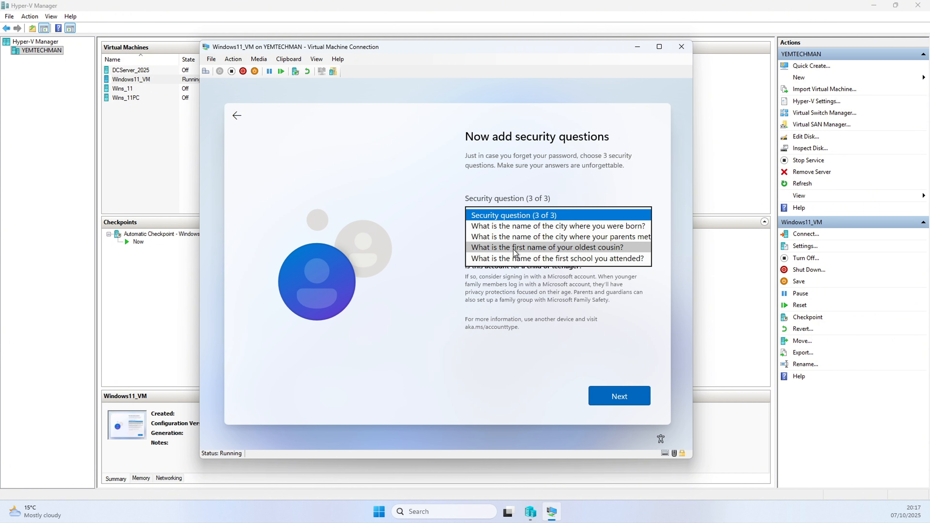
pyautogui.click(514, 258)
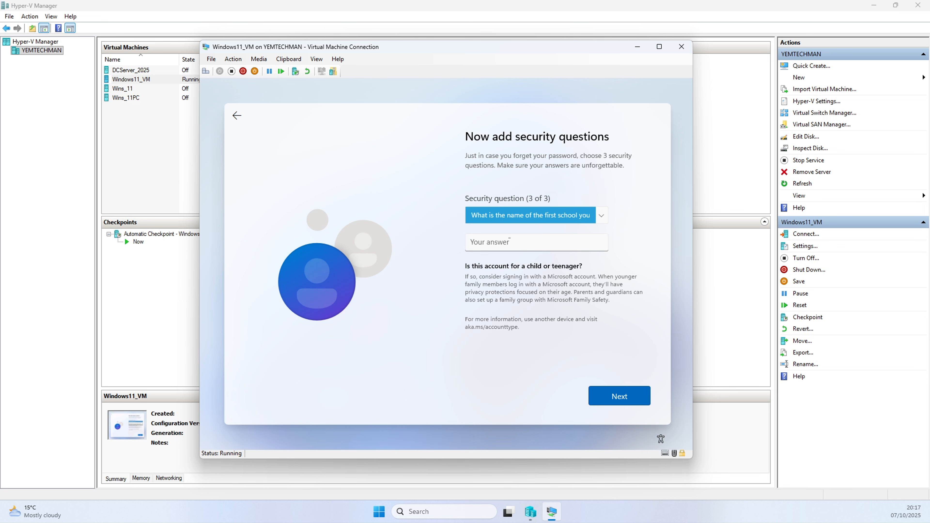
pyautogui.click(505, 242)
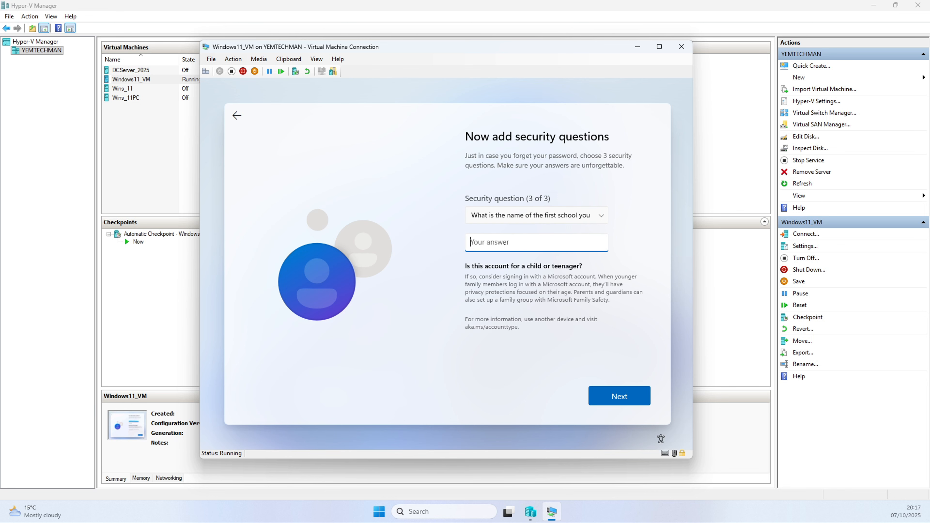
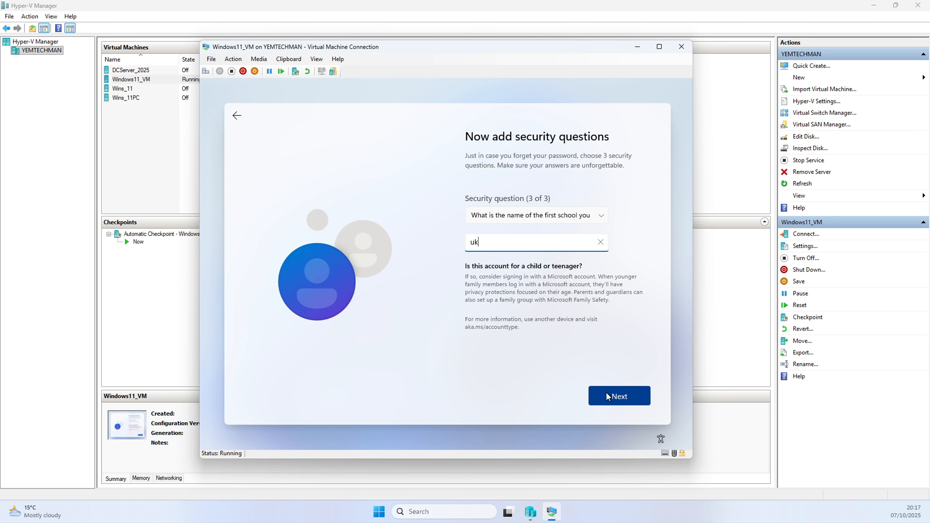
pyautogui.click(607, 394)
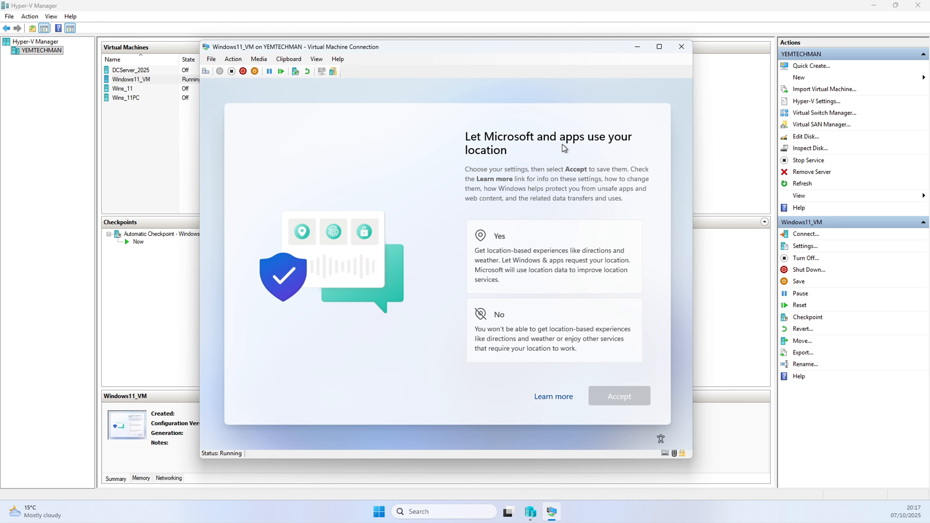
# Decline location services and Find my device in the privacy settings, accepting each choice.
pyautogui.click(509, 331)
pyautogui.click(609, 397)
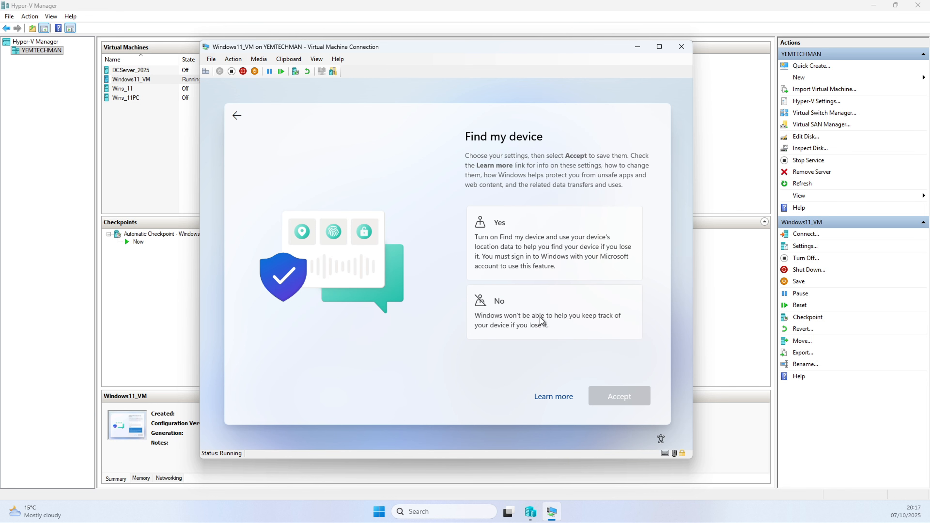
pyautogui.click(539, 317)
pyautogui.click(606, 396)
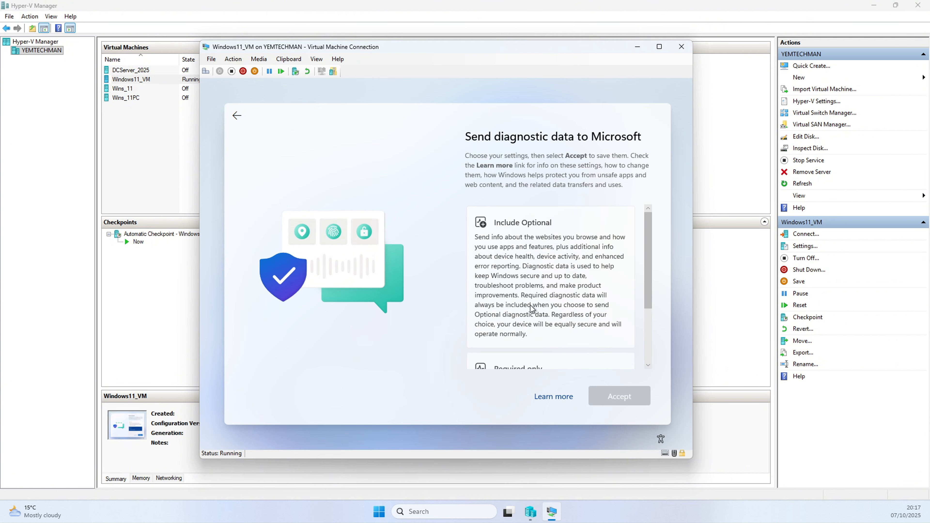
# Set diagnostic data sent to Microsoft to Required only and accept.
pyautogui.scroll(-1, 543, 324)
pyautogui.click(531, 335)
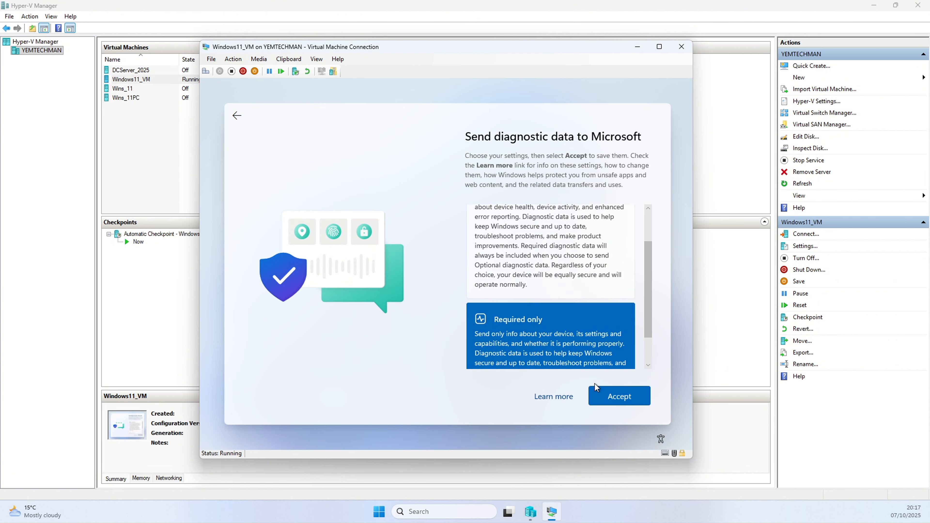
pyautogui.click(616, 401)
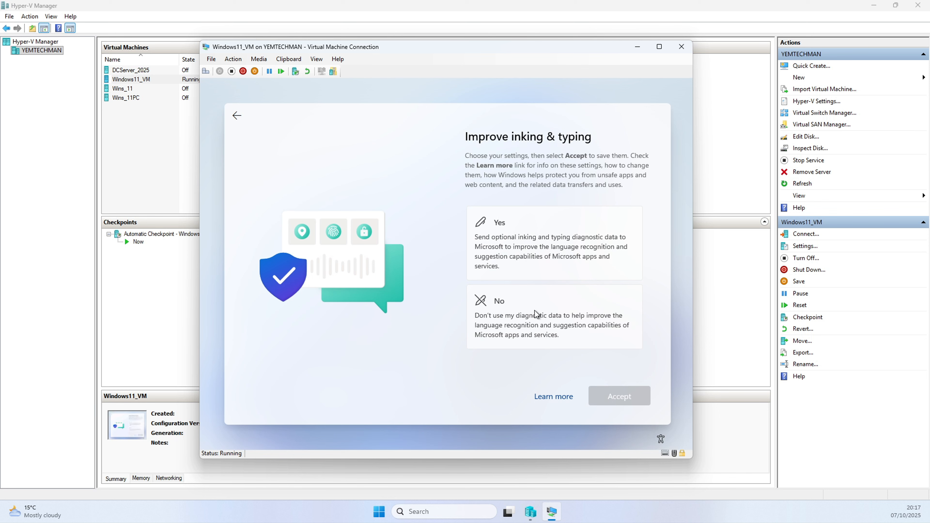
# Decline improving inking & typing and tailored experiences with diagnostic data, accepting each choice.
pyautogui.click(535, 311)
pyautogui.click(592, 395)
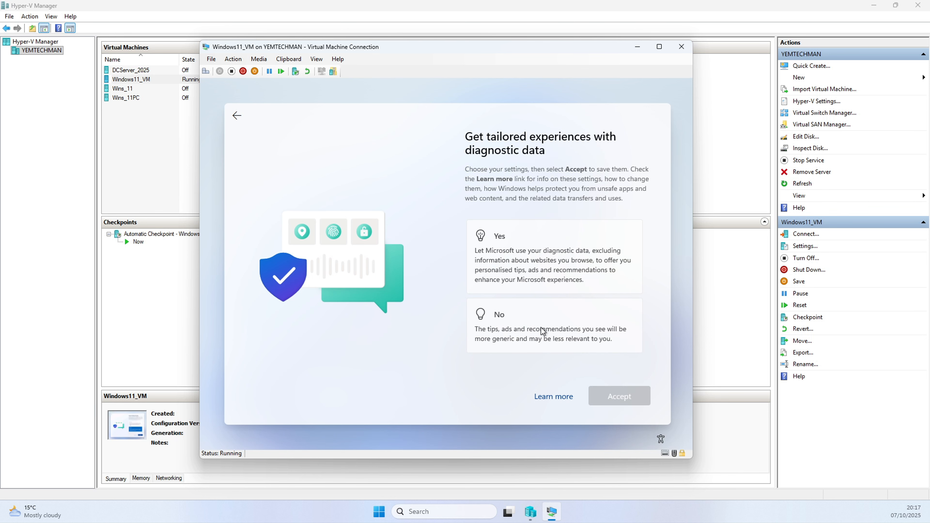
pyautogui.click(571, 347)
pyautogui.click(604, 393)
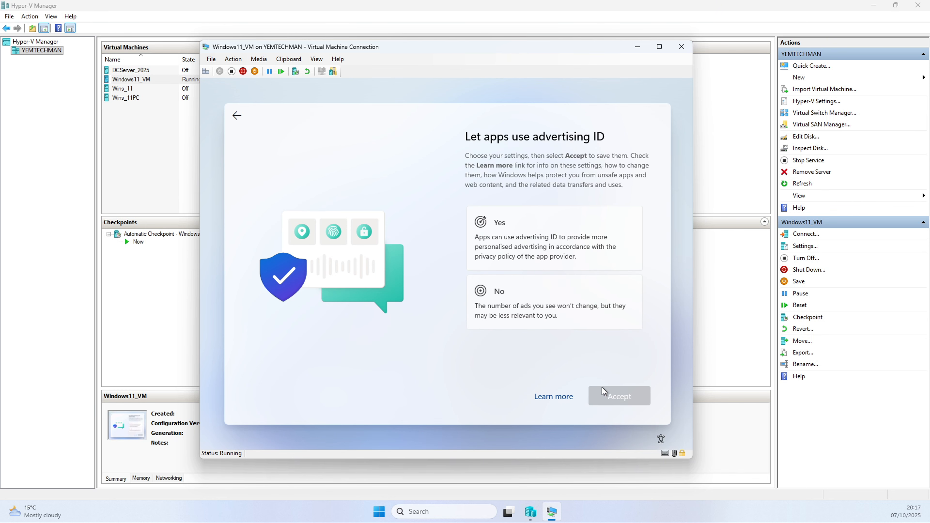
# Decline letting apps use the advertising ID to finish setup, then close the Start menu on the new desktop.
pyautogui.click(545, 309)
pyautogui.click(598, 390)
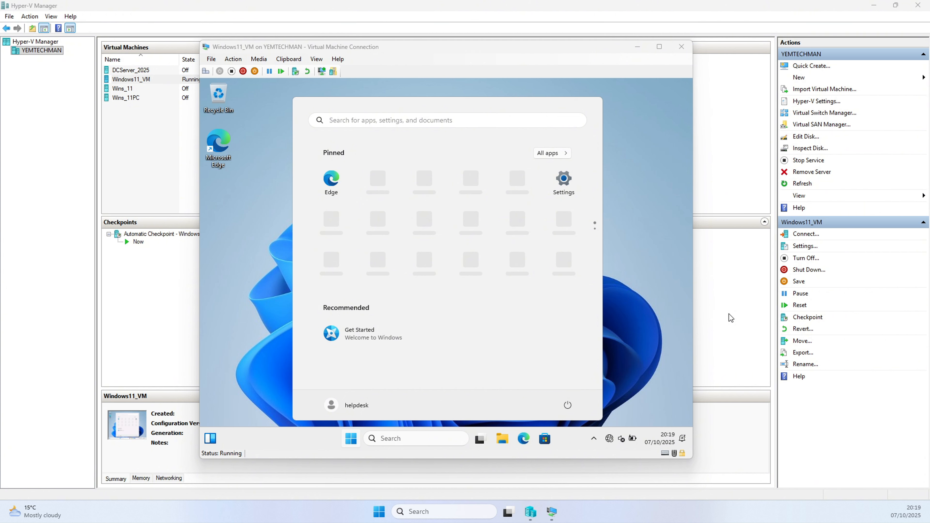
pyautogui.click(645, 307)
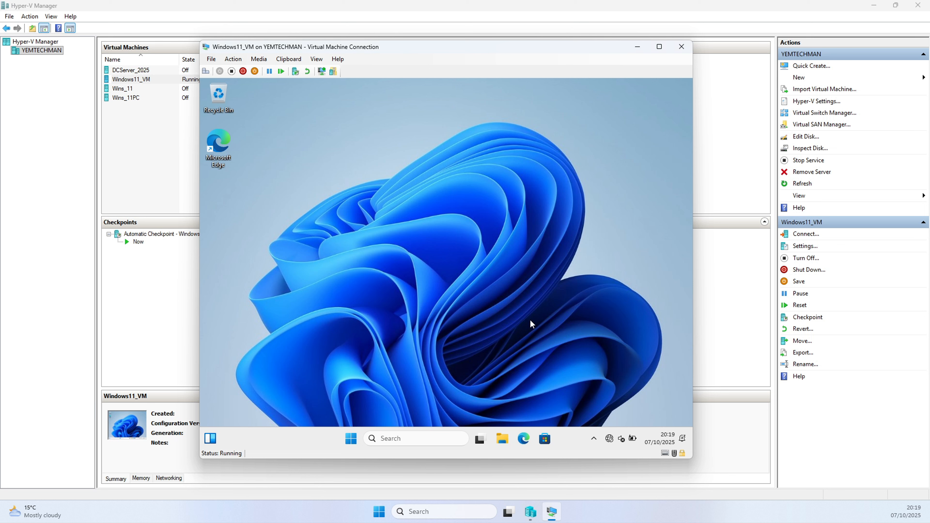
pyautogui.click(612, 440)
pyautogui.click(386, 246)
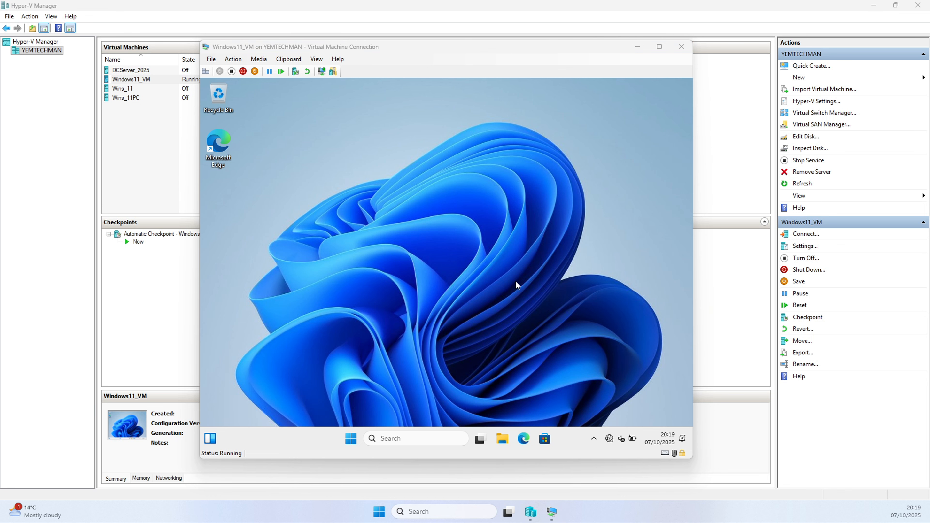
pyautogui.click(507, 273)
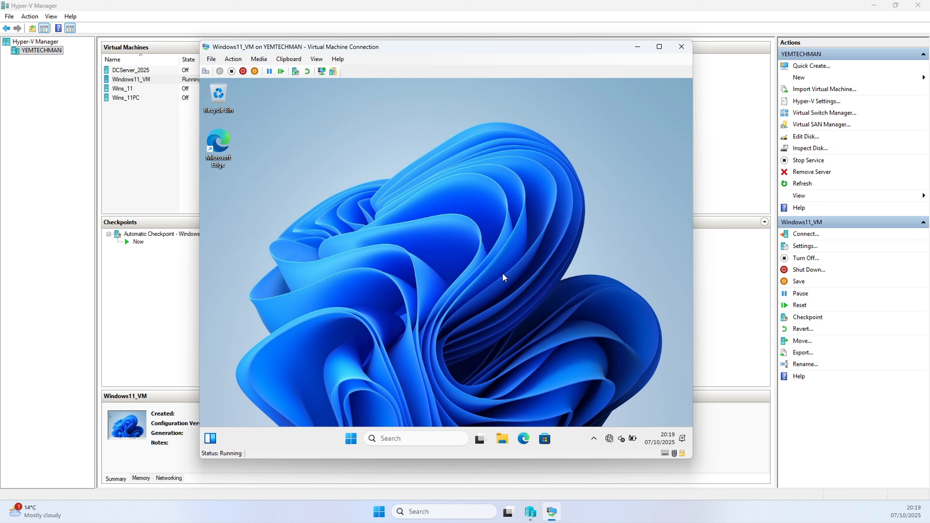